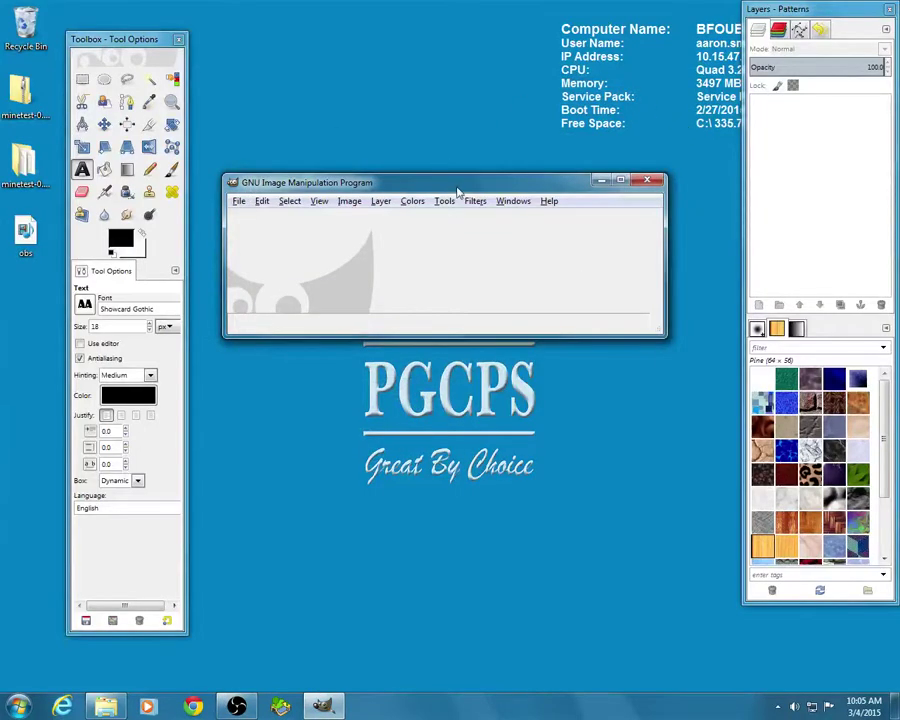
Reposition the GIMP window, then browse the Windows start menu and close it.
drag(456, 192, 479, 197)
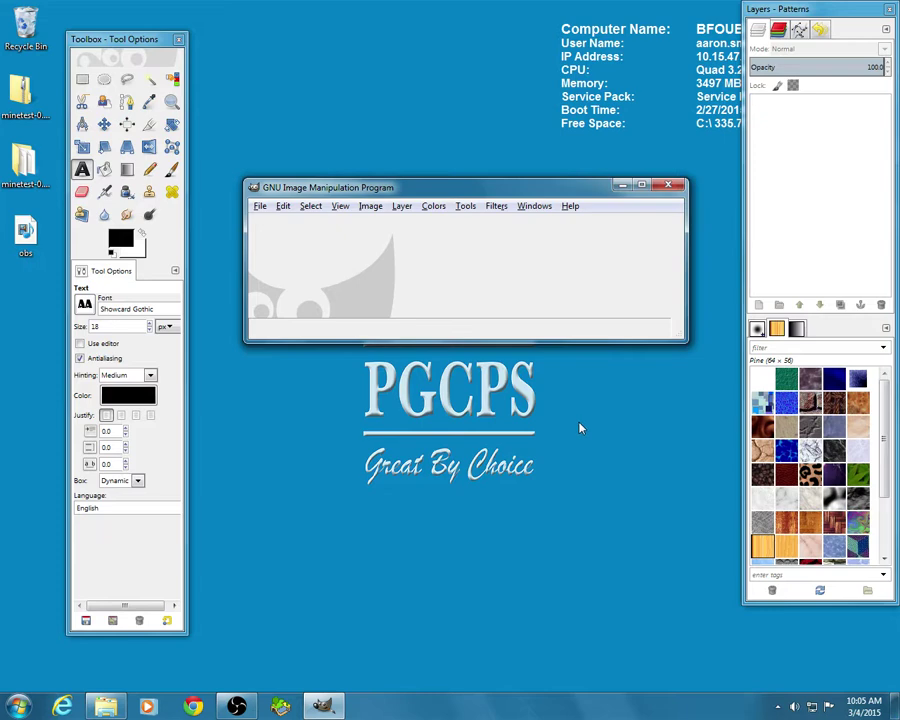
click(18, 707)
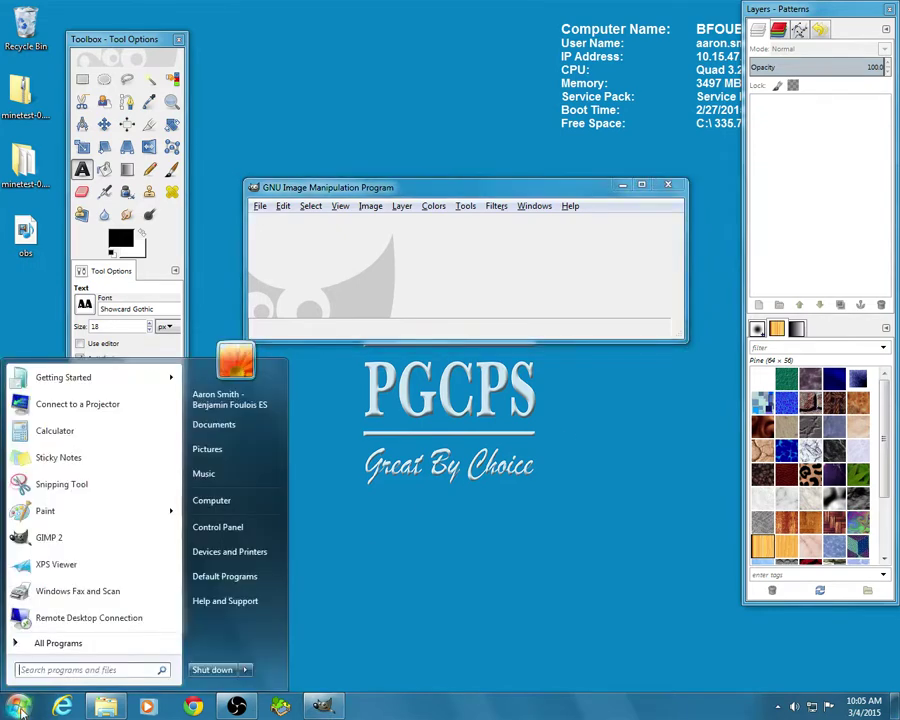
click(55, 645)
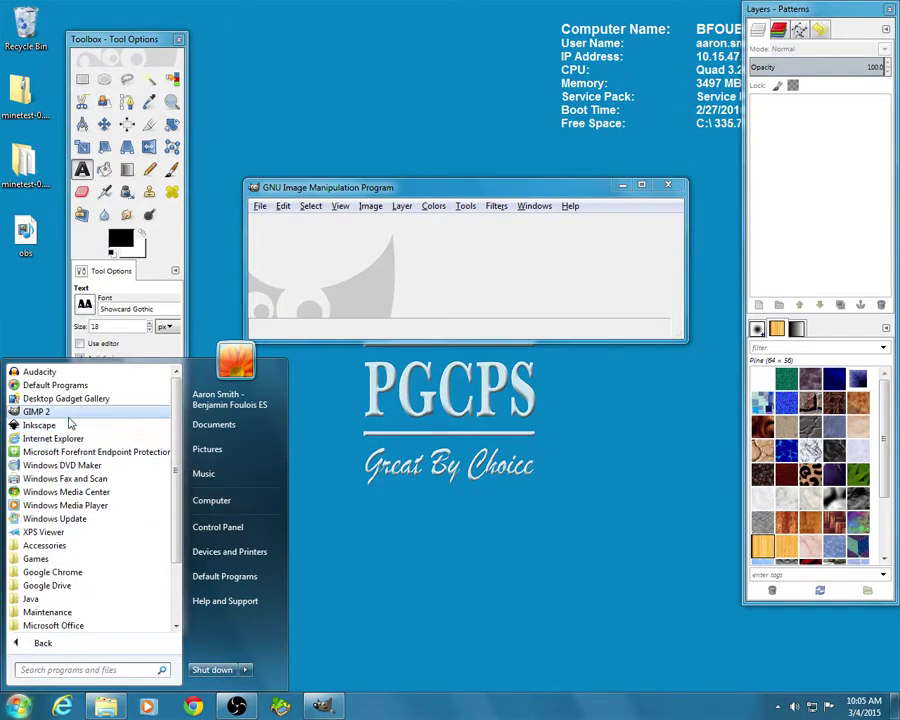
click(46, 646)
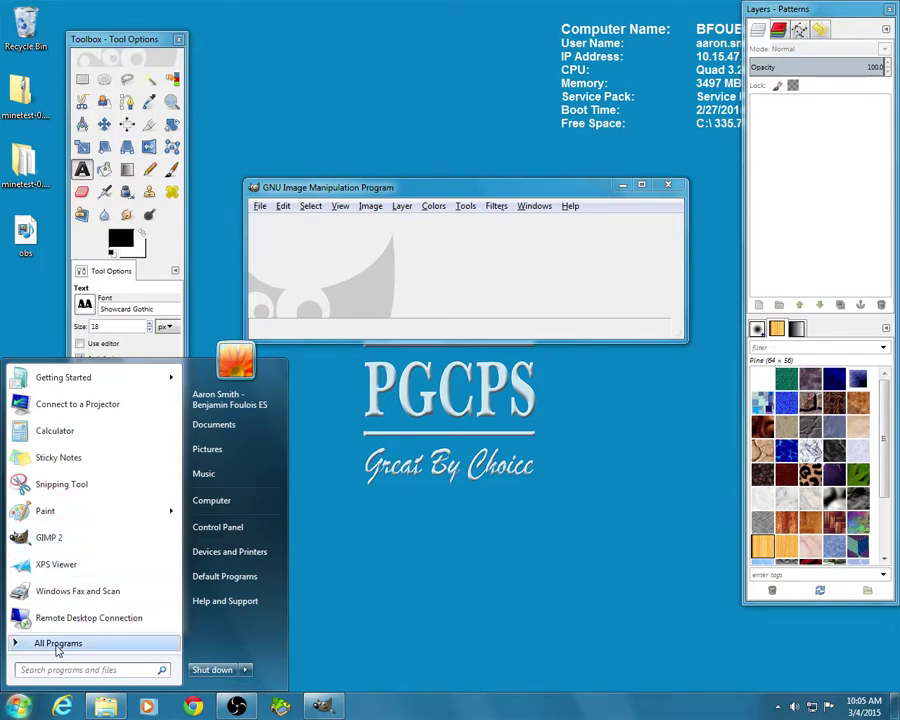
click(348, 623)
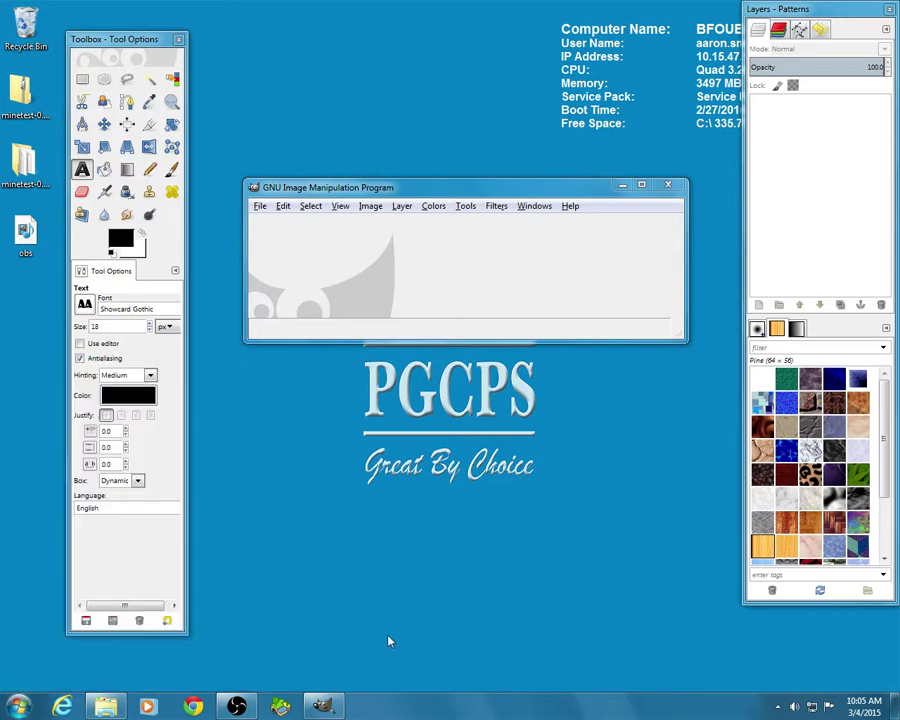
Bring the toolbox to the front and open the Layers dialog.
drag(414, 195, 407, 220)
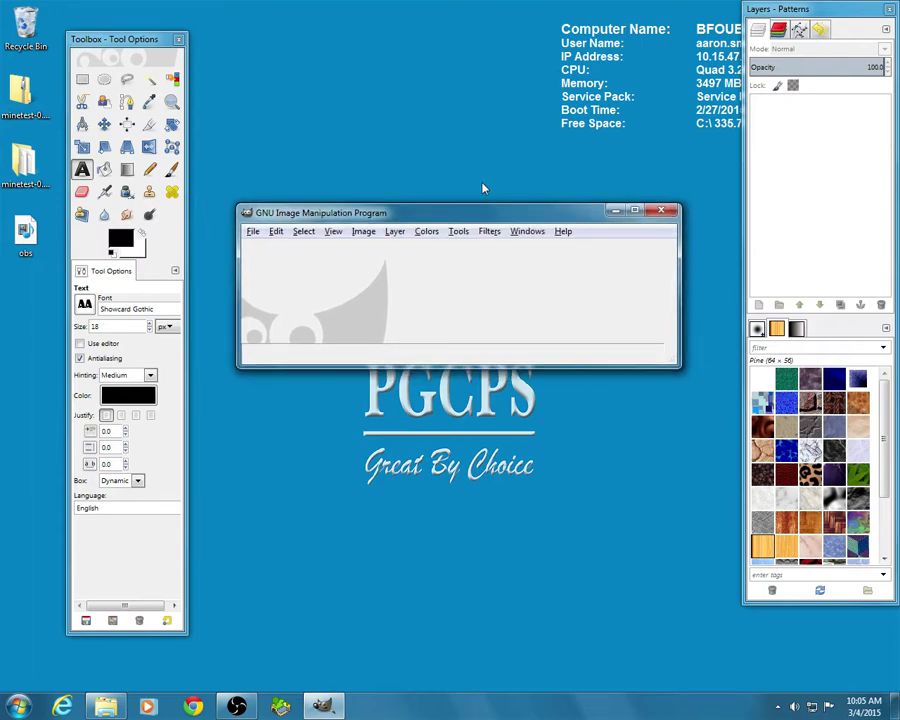
click(123, 40)
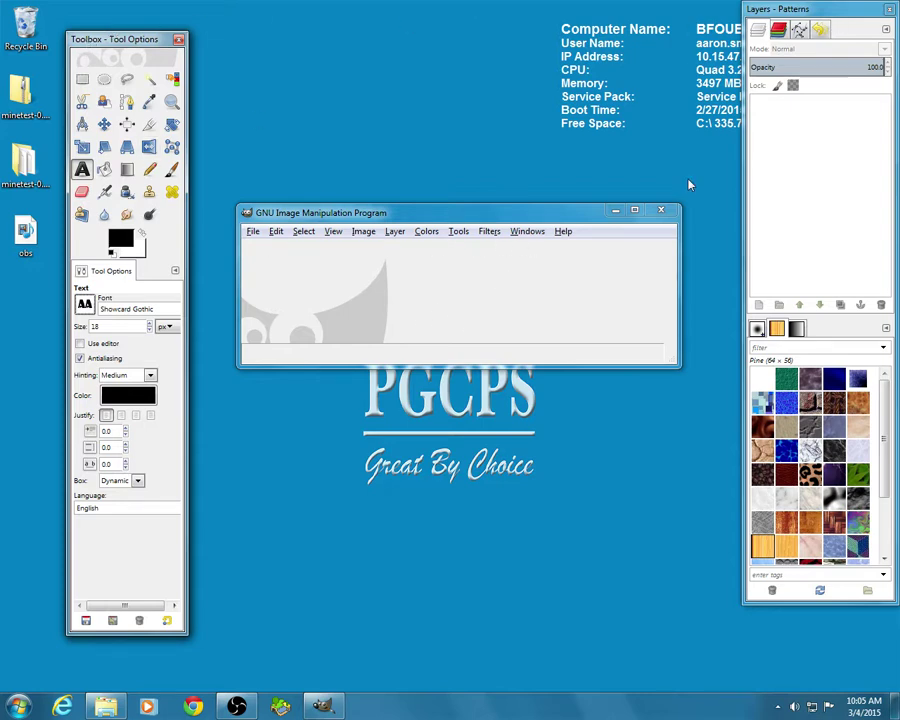
click(528, 232)
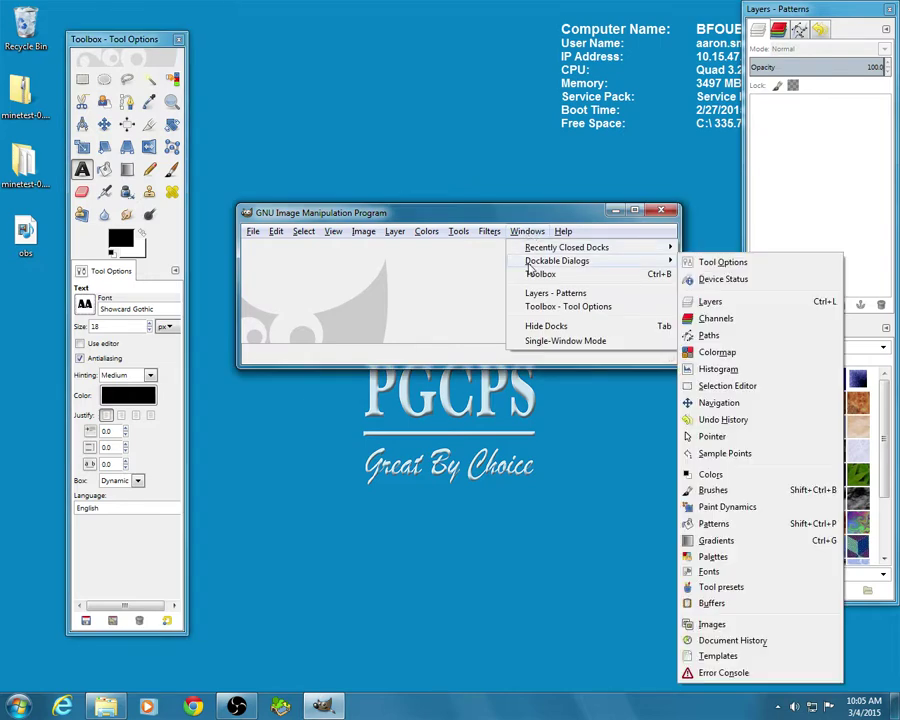
mouse_move(538, 250)
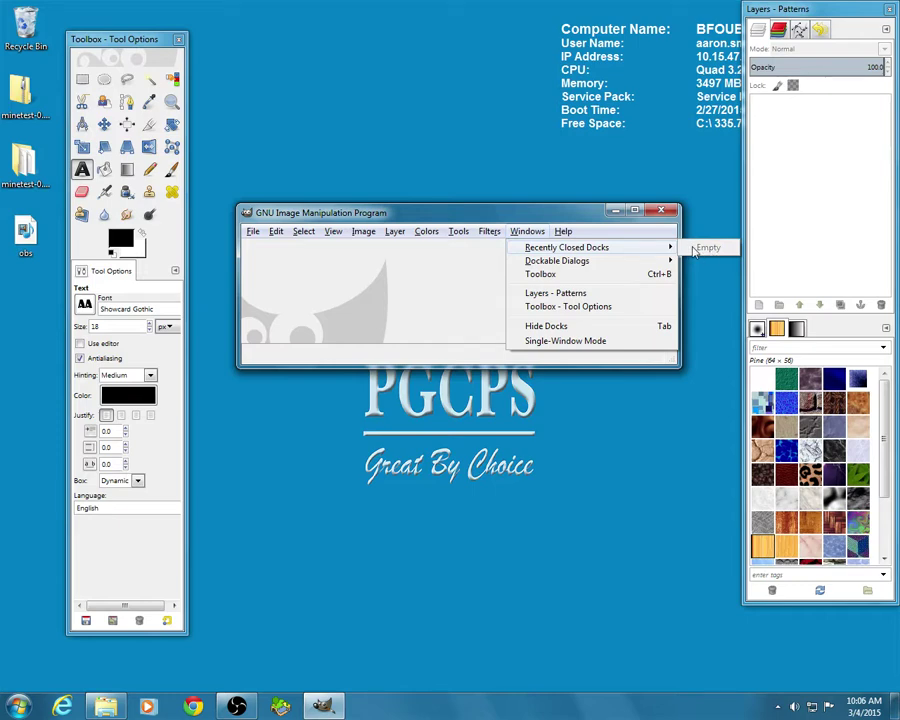
mouse_move(577, 265)
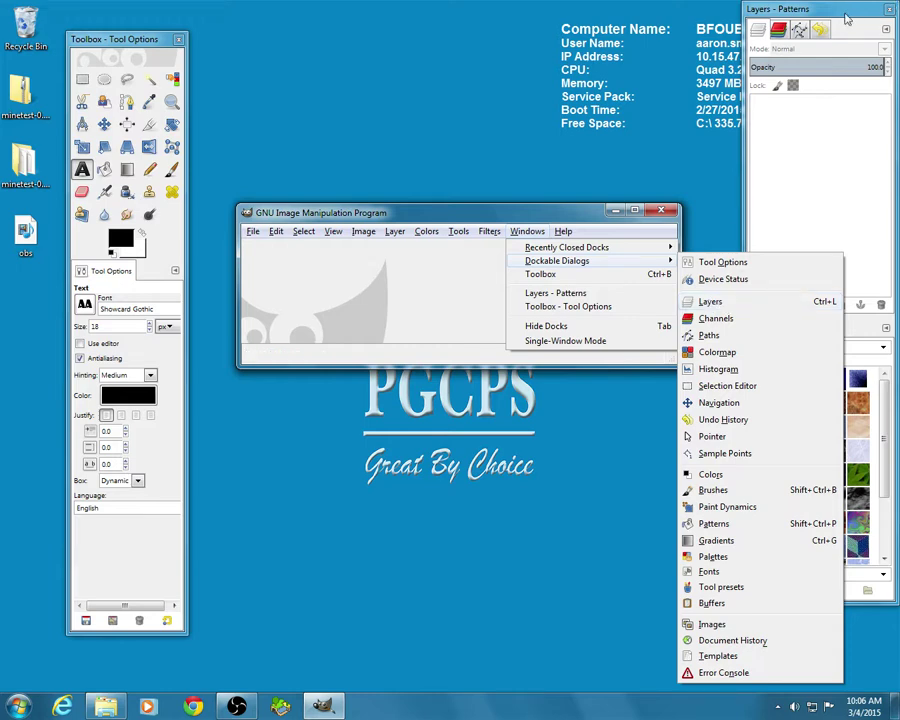
click(719, 304)
click(526, 231)
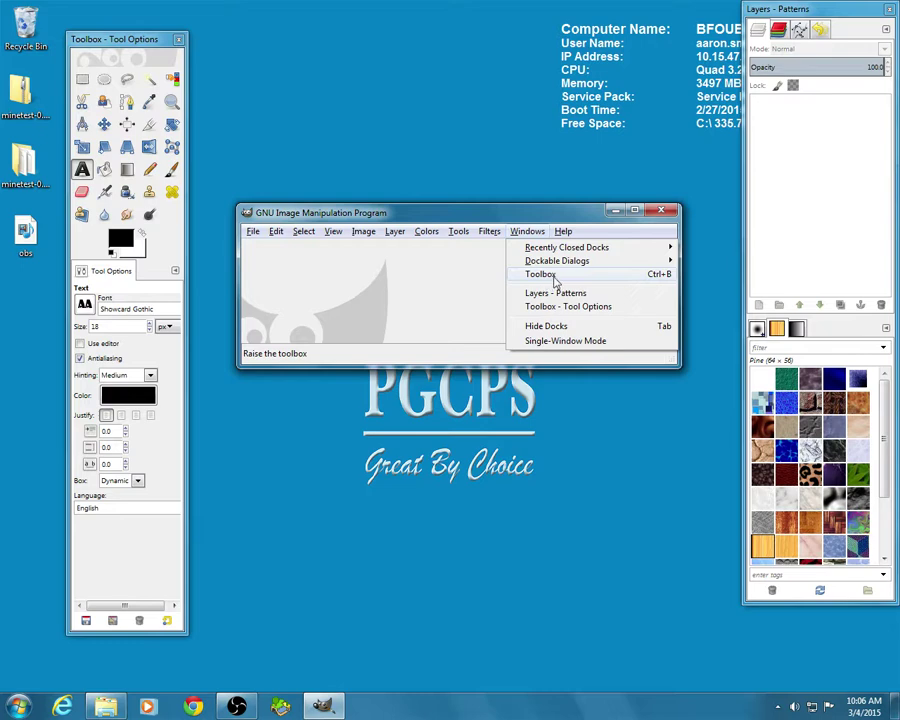
mouse_move(558, 266)
click(484, 216)
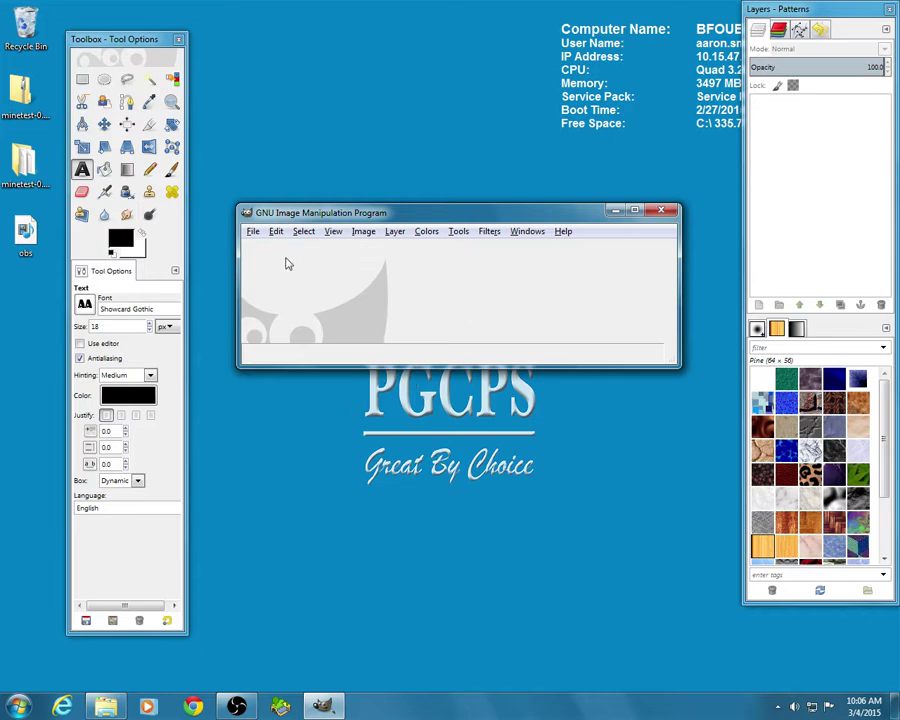
Create a new 640x400 white image and move its window up and left.
click(253, 232)
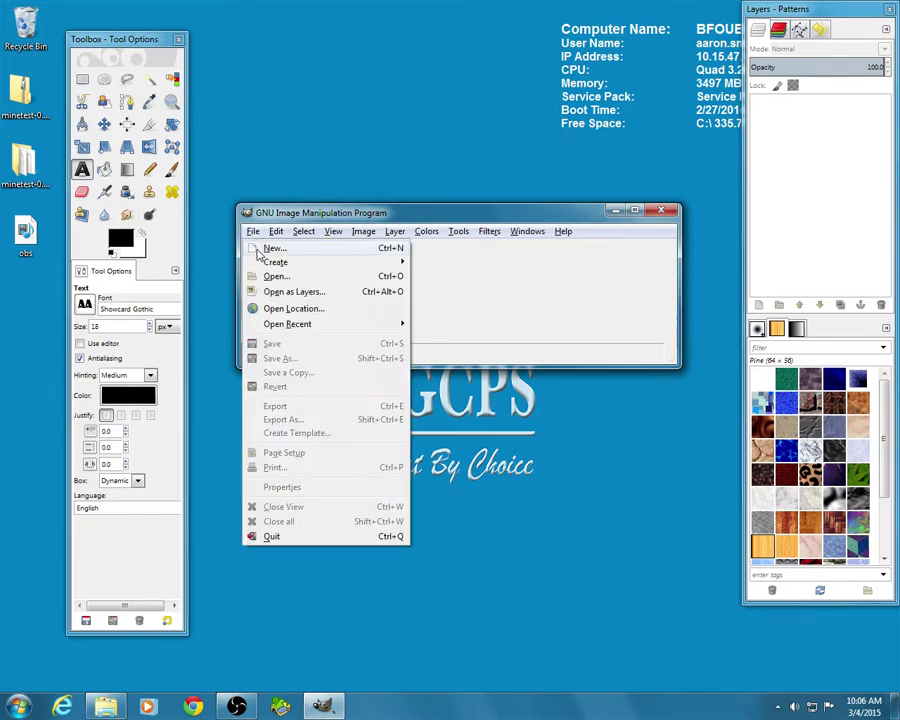
click(256, 249)
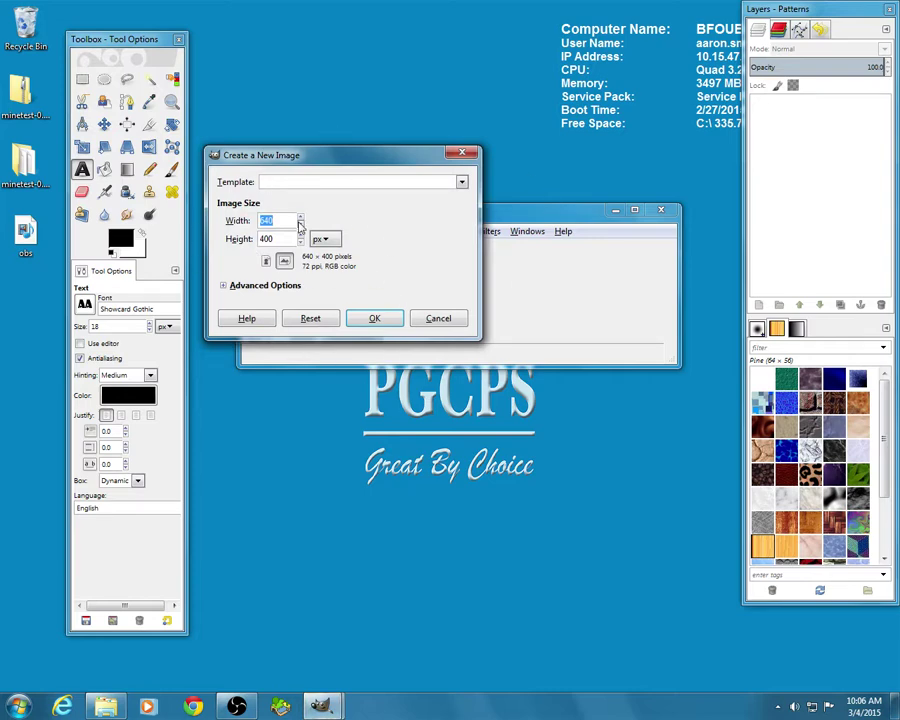
click(376, 322)
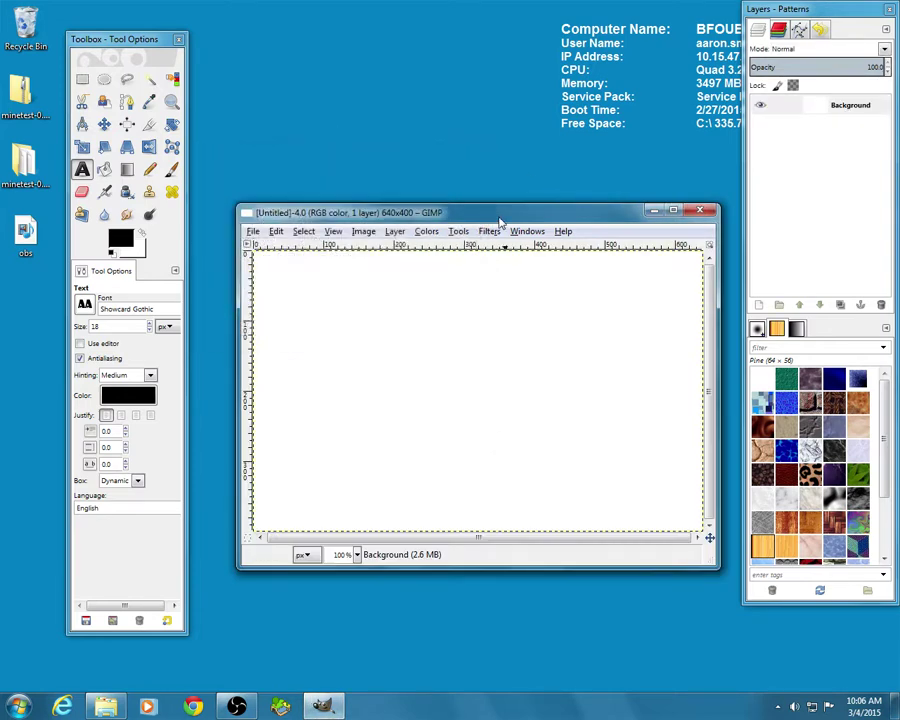
drag(500, 222, 488, 183)
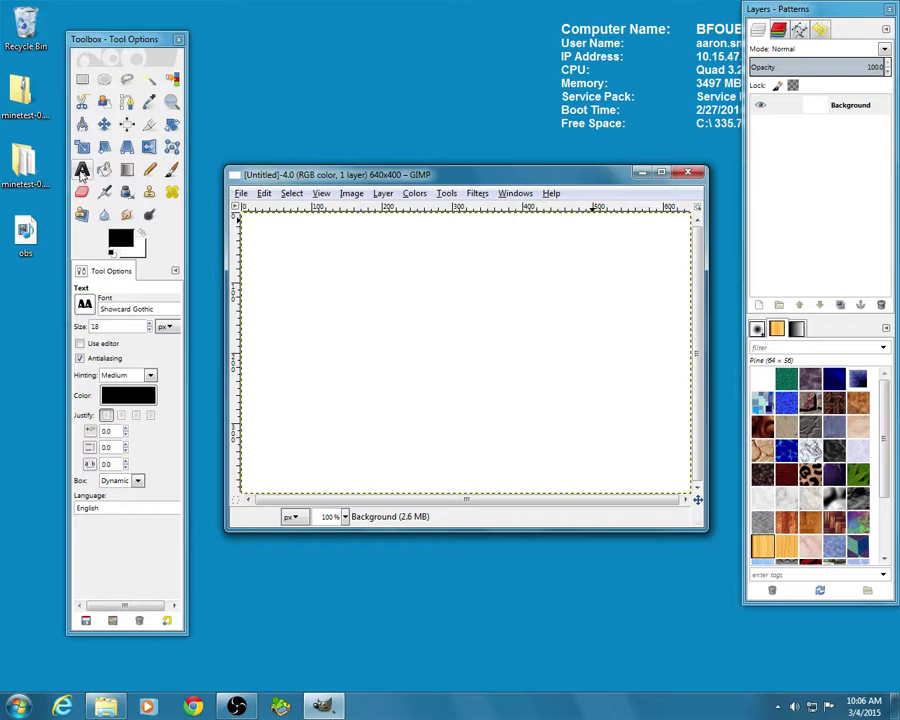
Add a Showcard Gothic text layer with the first name, enlarged to 181 px across the canvas.
click(110, 172)
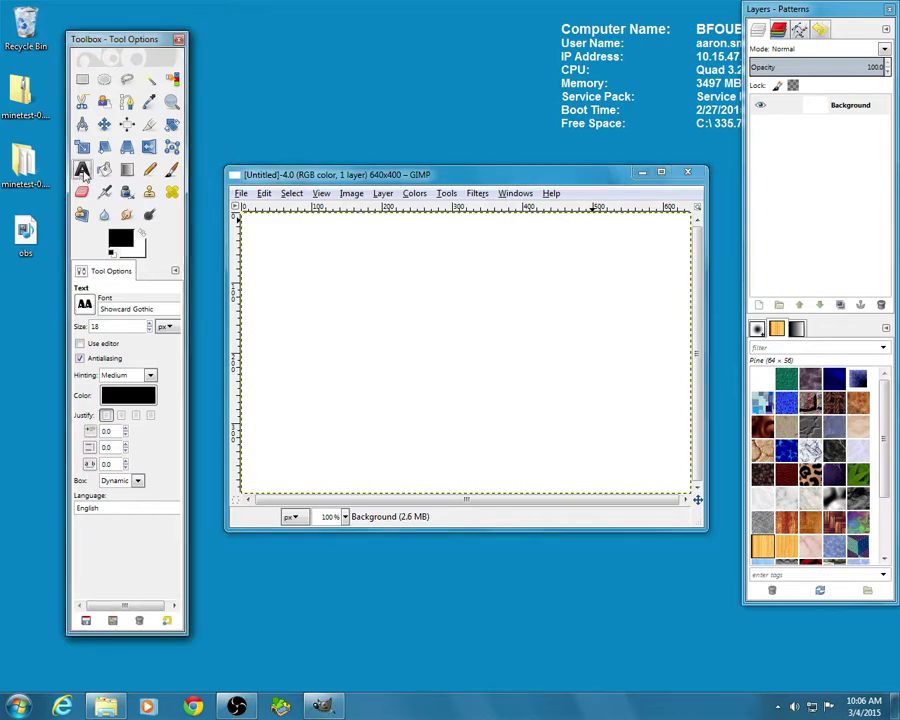
click(262, 326)
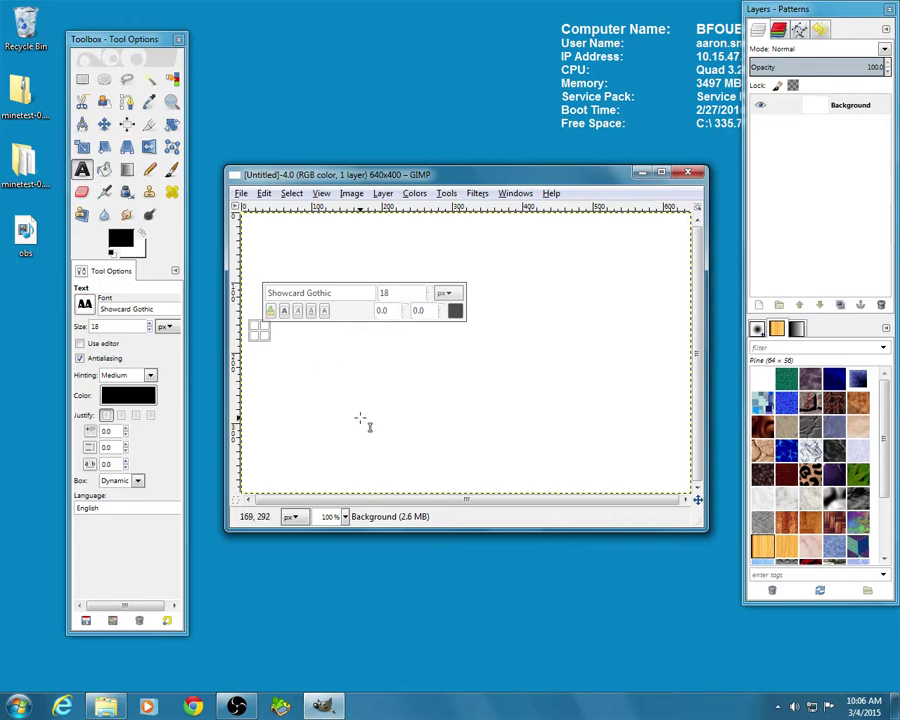
text(AARON)
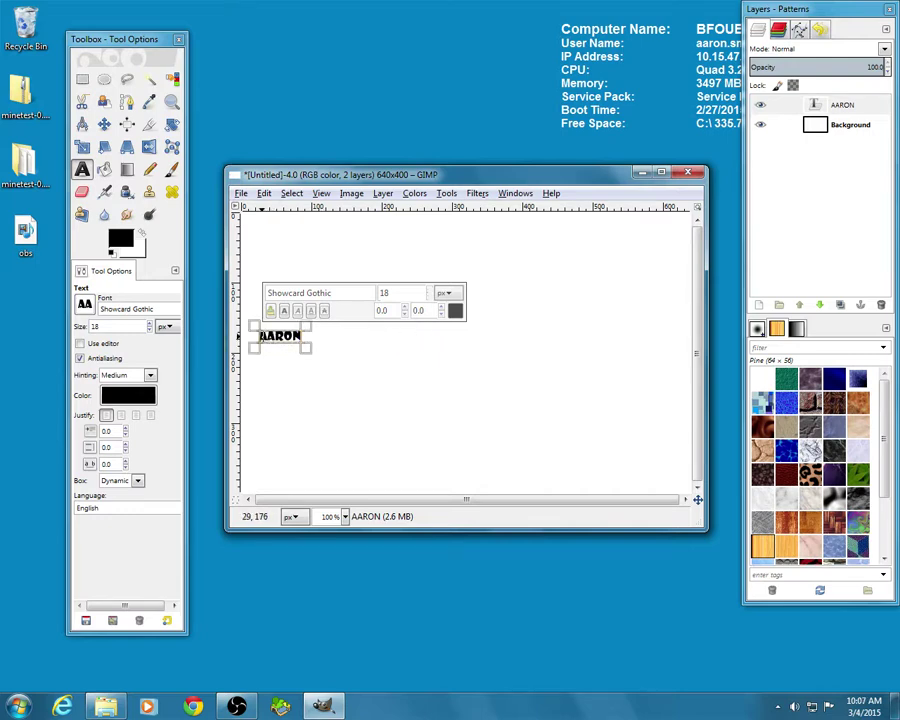
drag(260, 337, 297, 339)
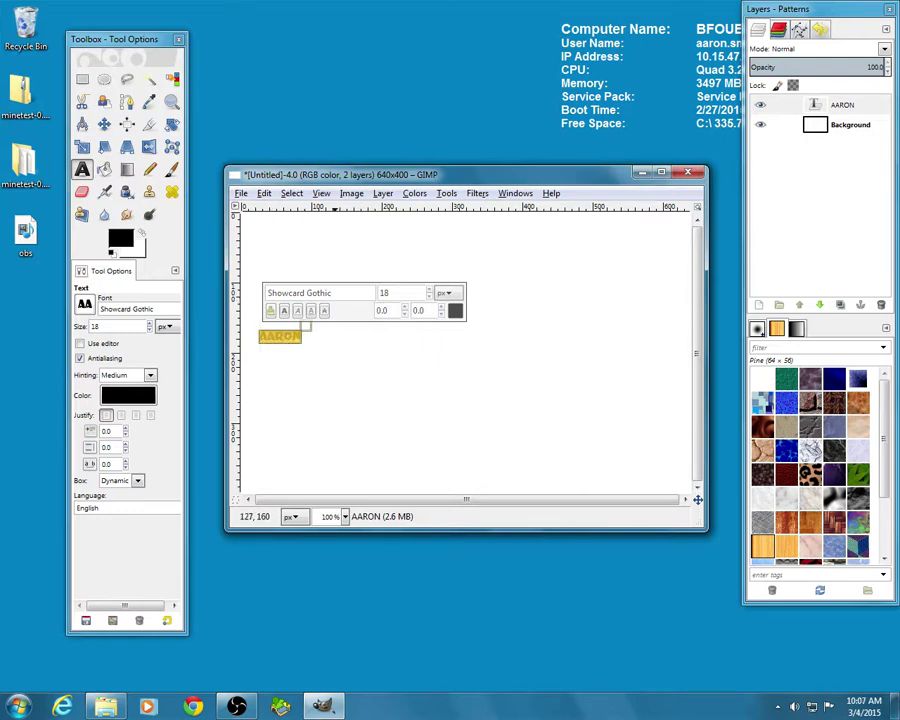
drag(431, 292, 431, 292)
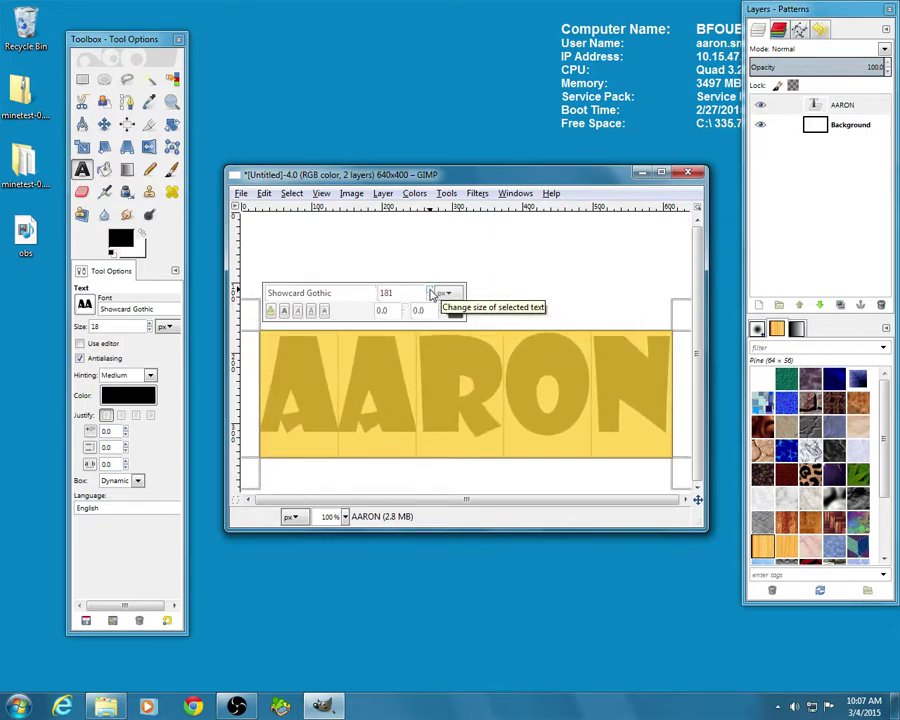
click(85, 307)
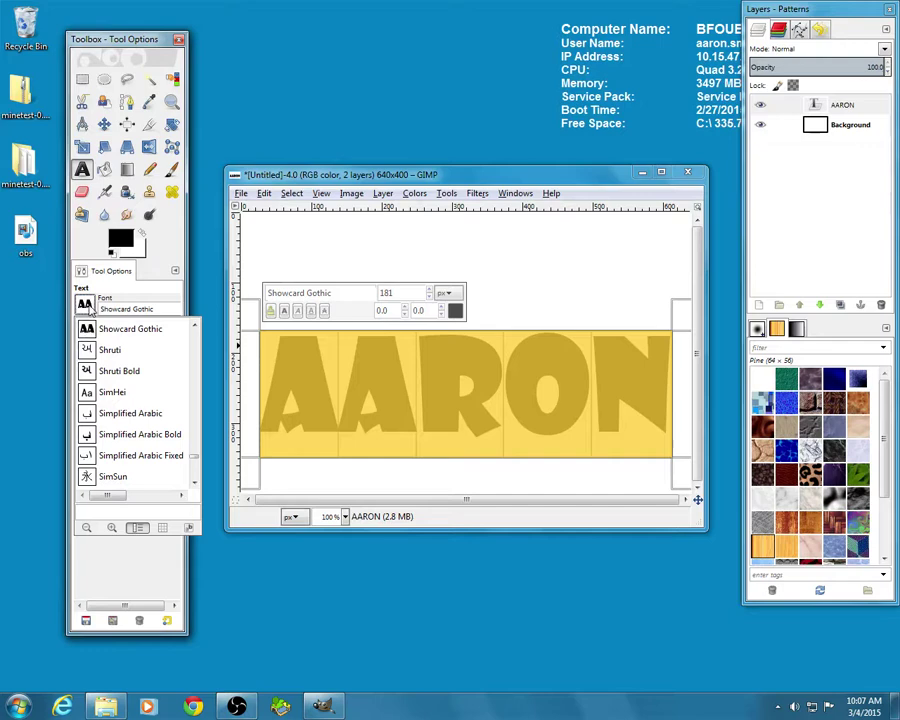
click(88, 307)
click(516, 193)
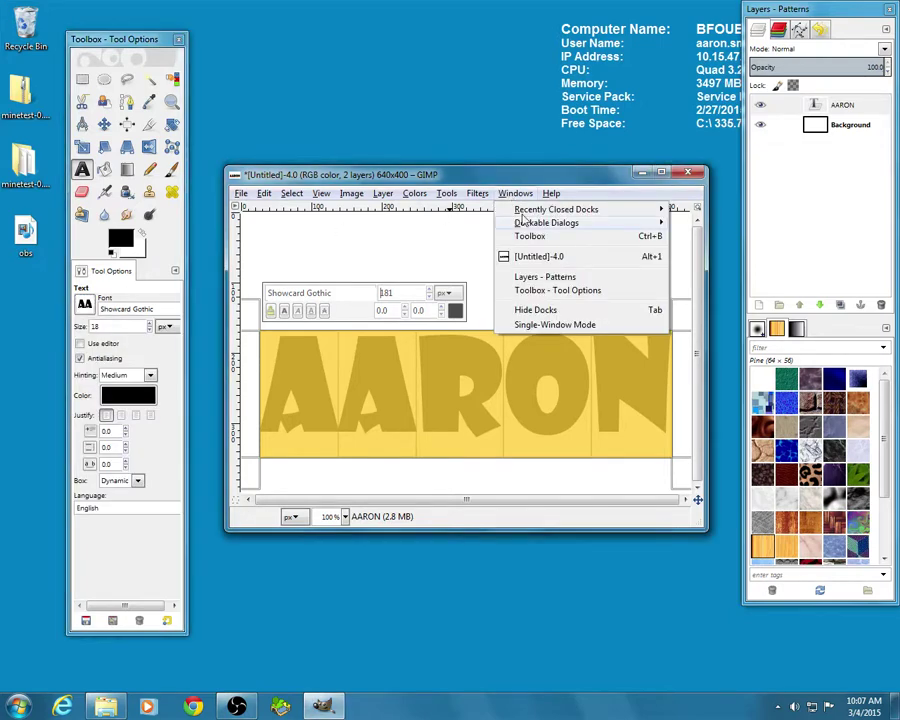
mouse_move(527, 225)
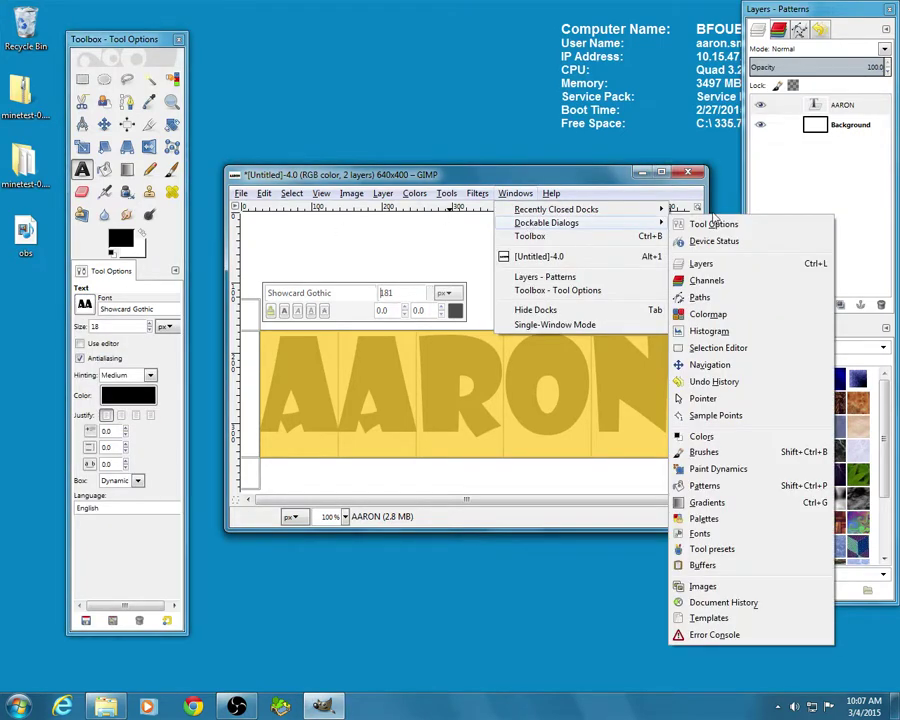
click(513, 193)
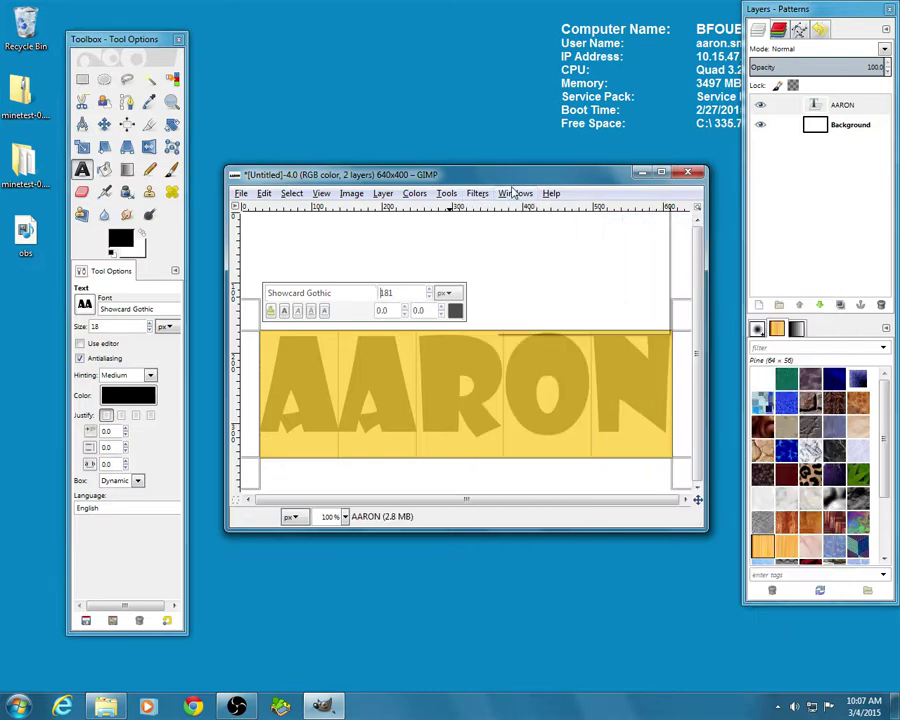
click(87, 309)
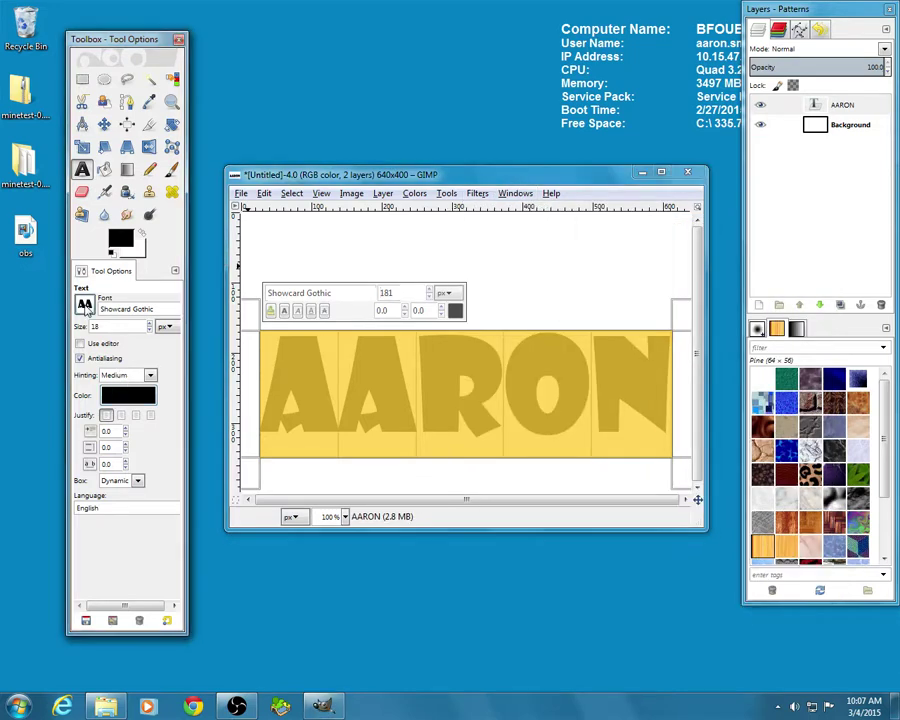
click(86, 306)
click(112, 392)
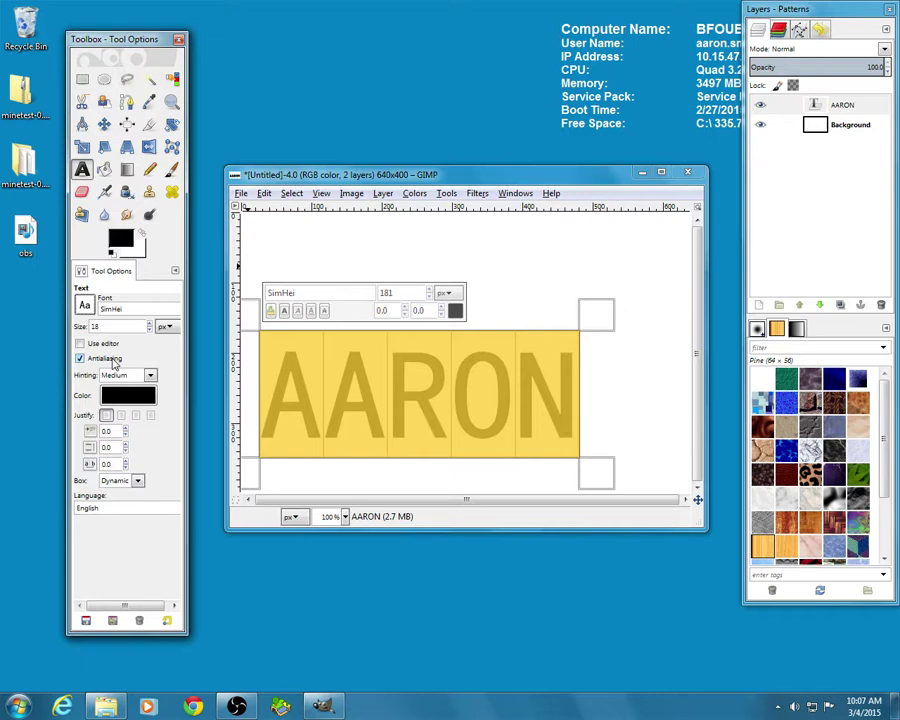
click(86, 306)
scroll(116, 460, down, 2)
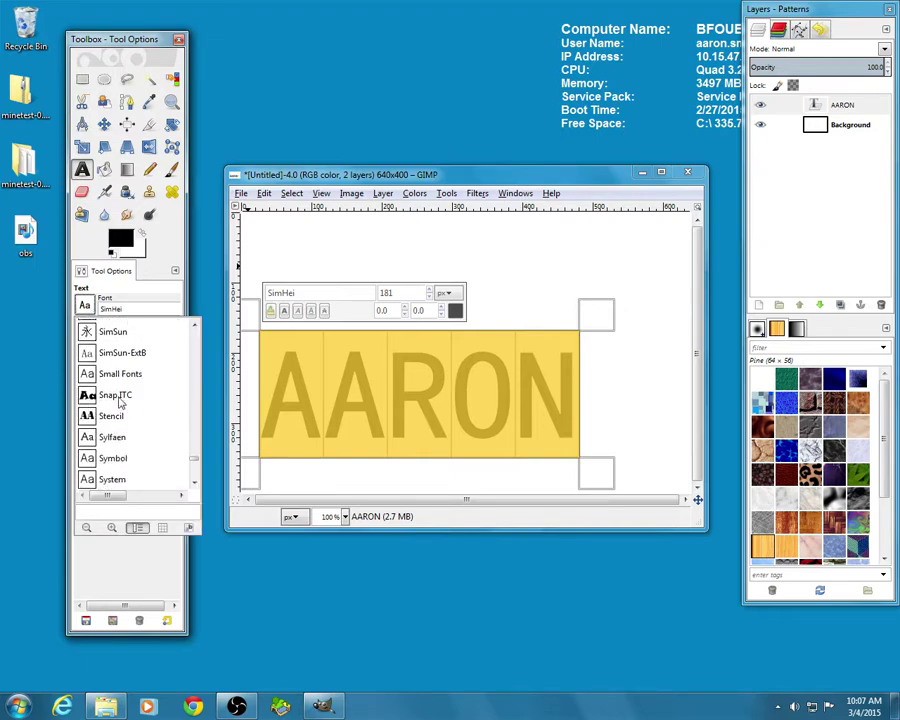
click(120, 395)
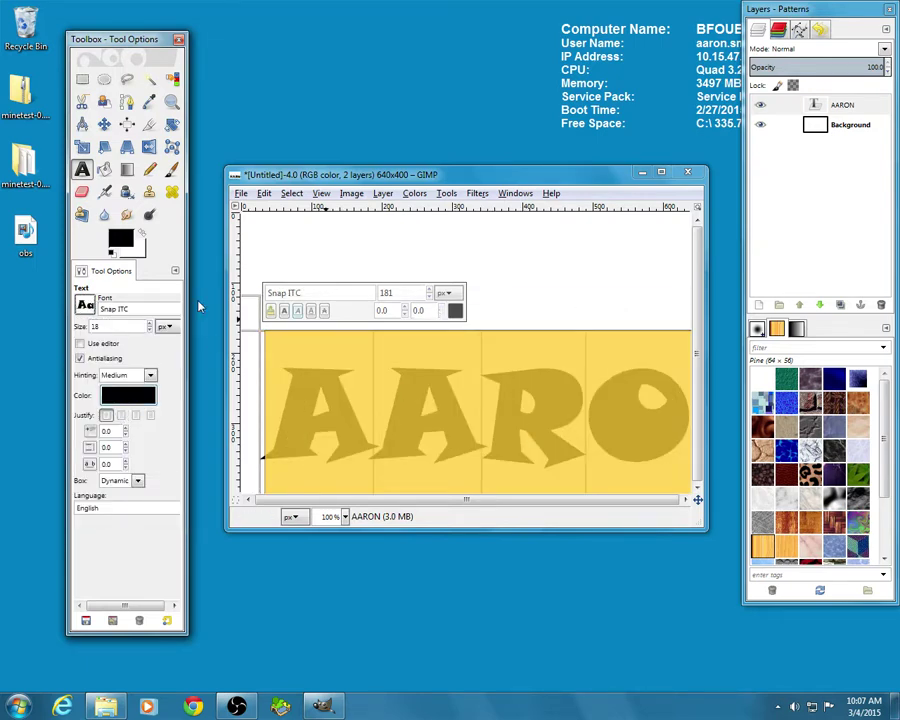
click(89, 310)
scroll(150, 445, down, 5)
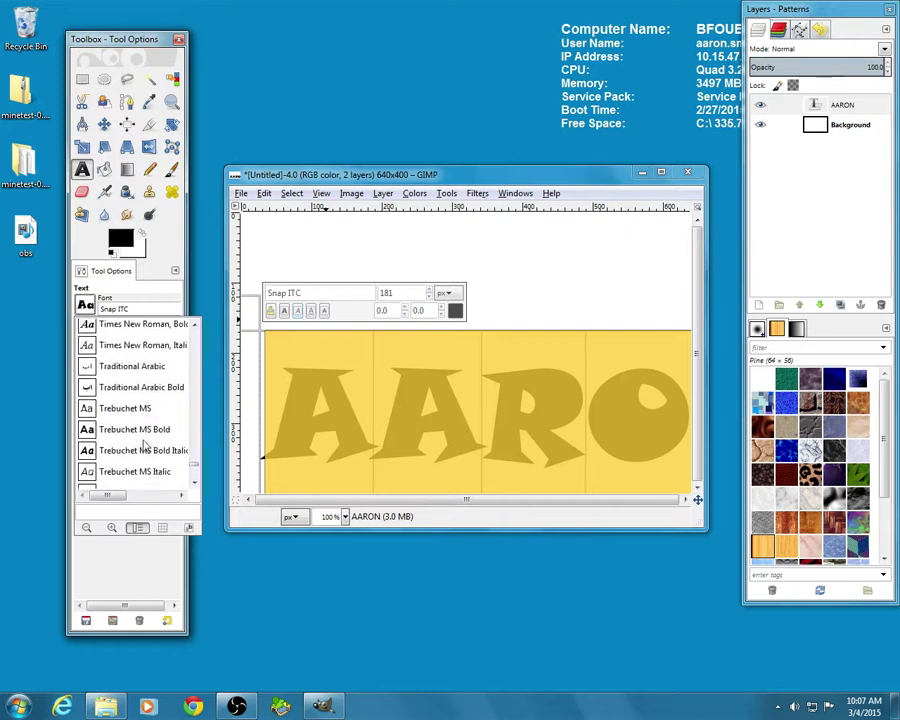
scroll(133, 455, down, 6)
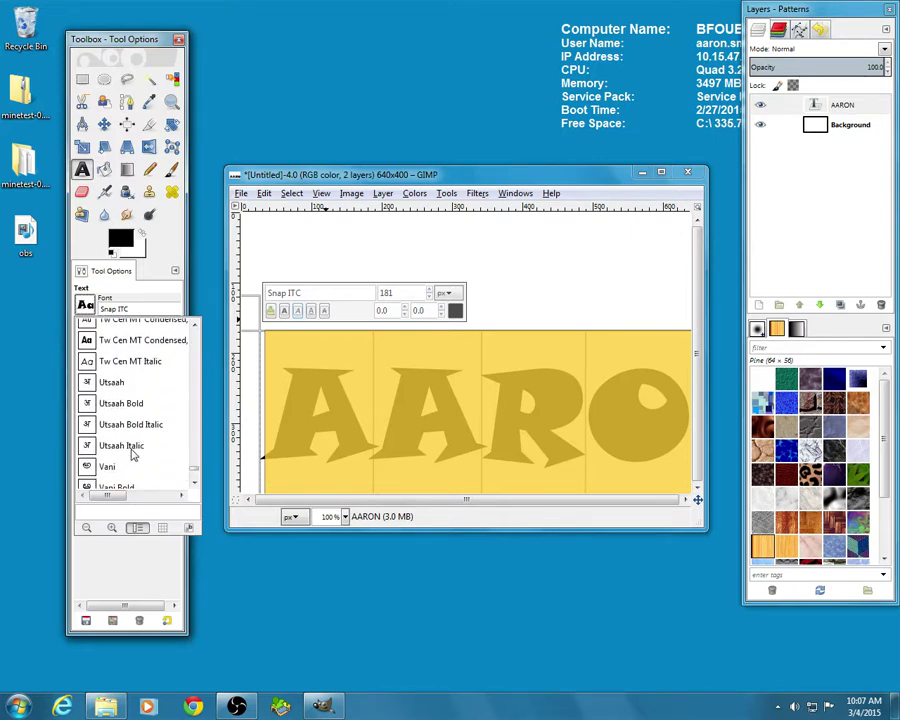
scroll(133, 455, down, 4)
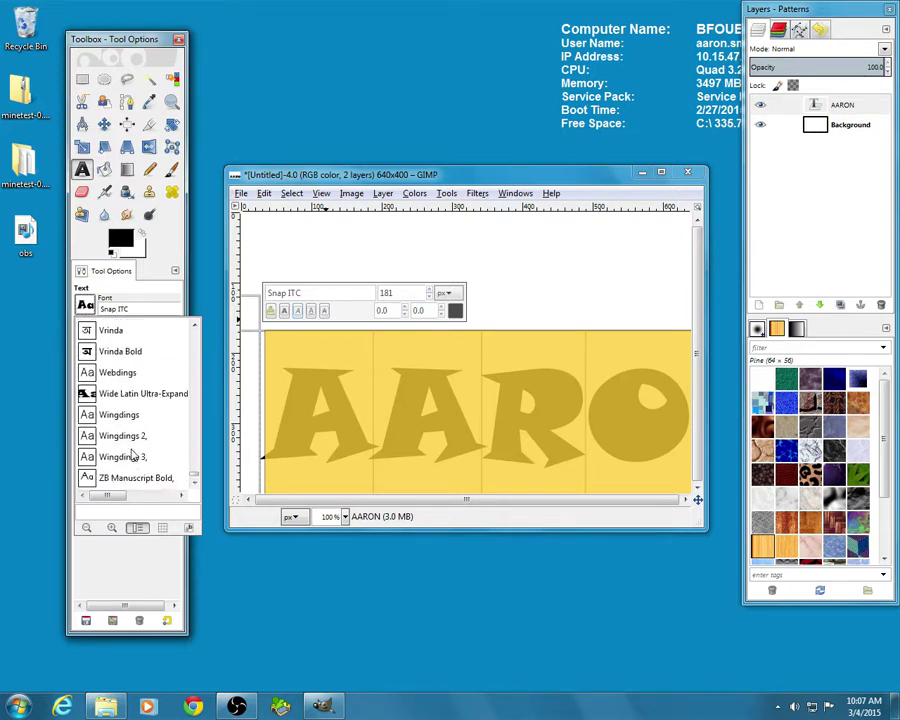
scroll(133, 452, up, 2)
scroll(132, 452, up, 8)
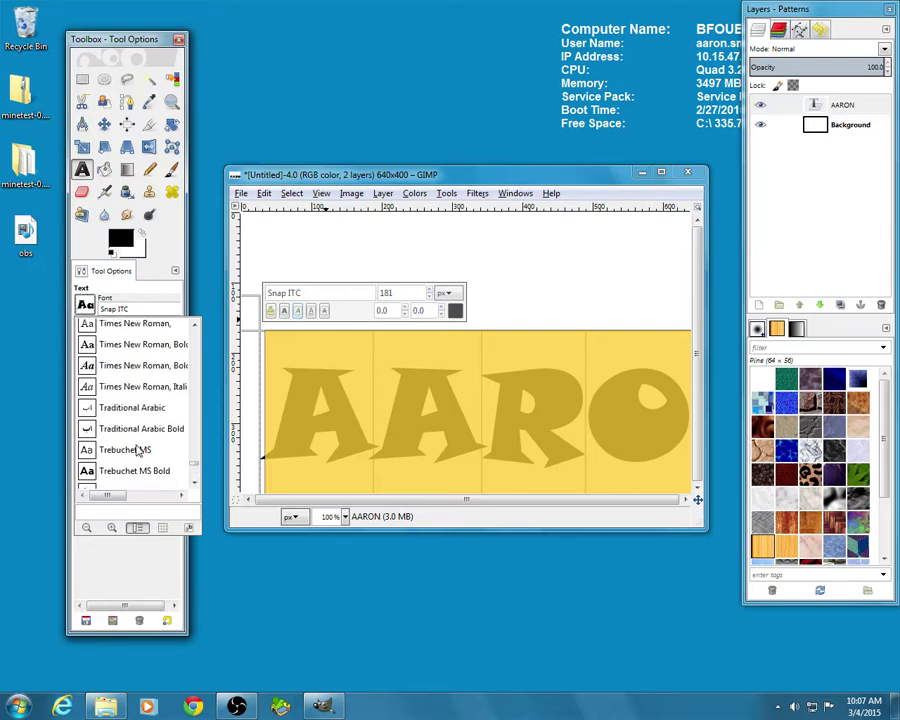
scroll(136, 446, up, 10)
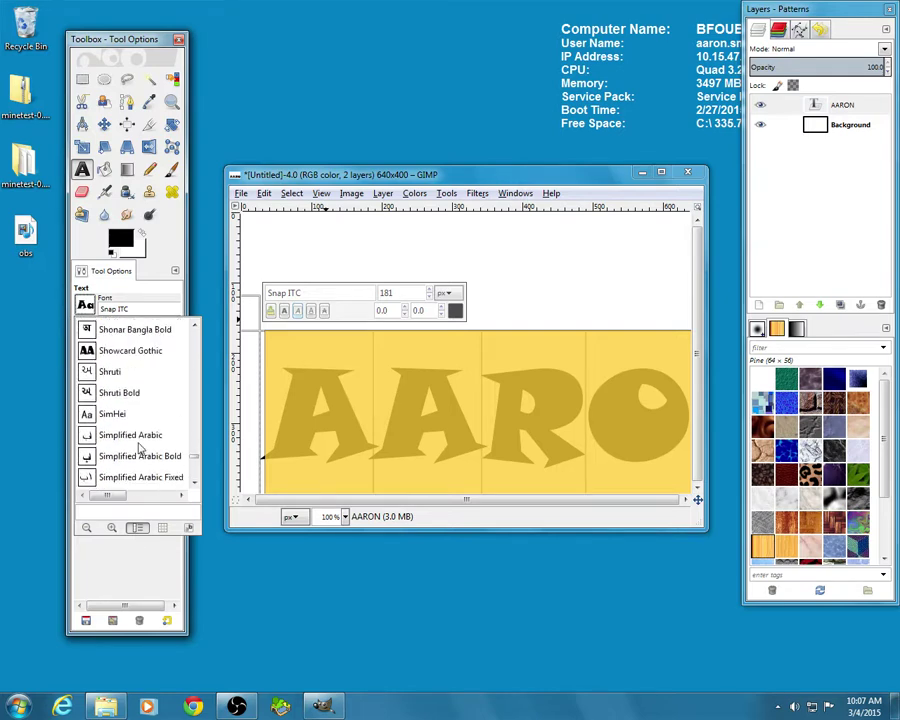
click(128, 406)
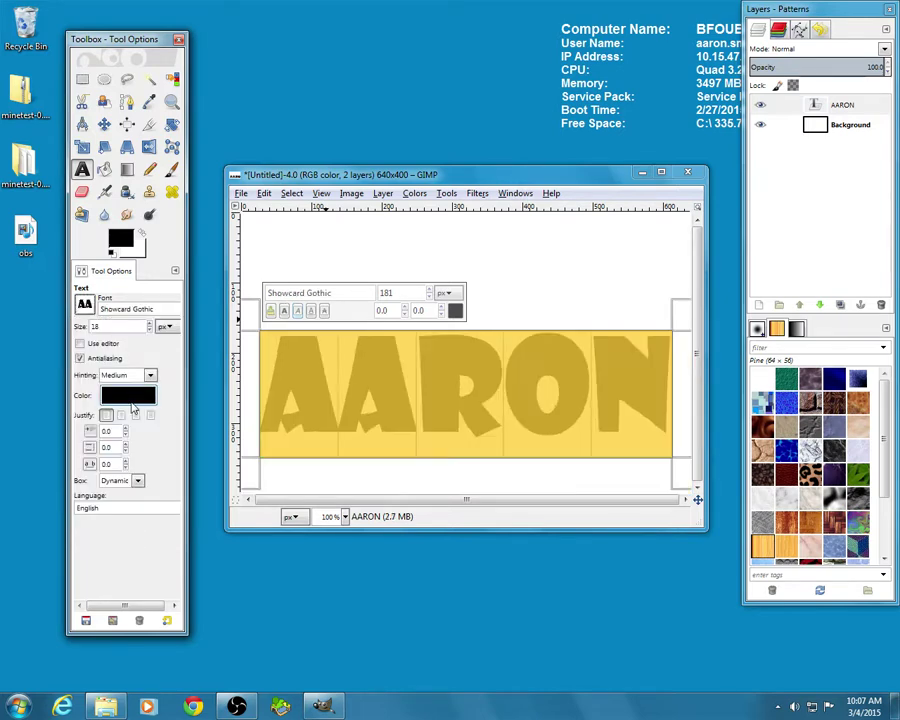
Shift the name text layer upward so it sits across the middle of the canvas.
click(104, 126)
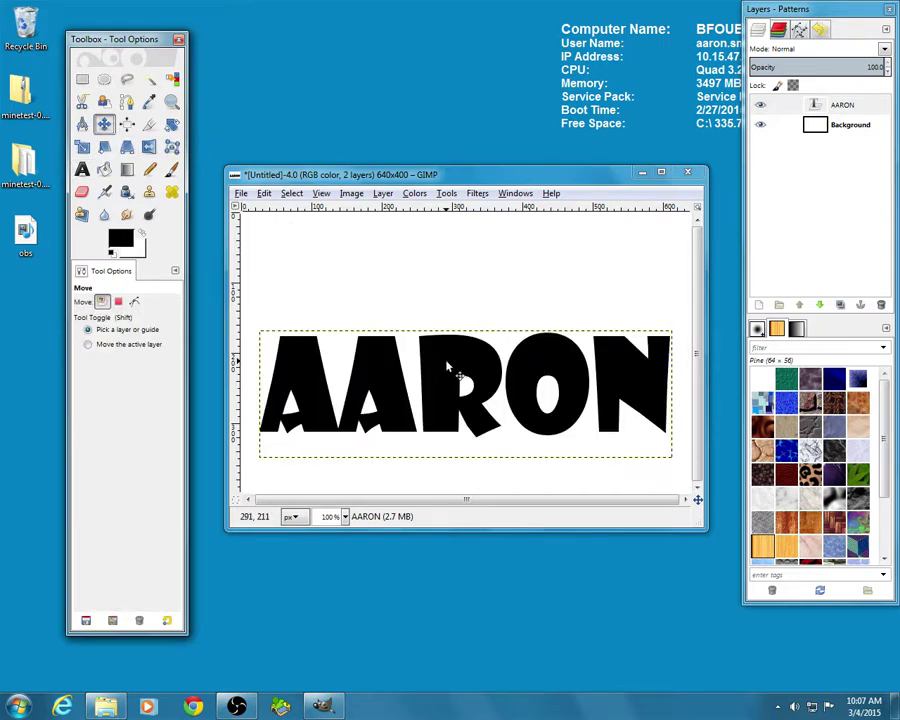
drag(446, 365, 446, 325)
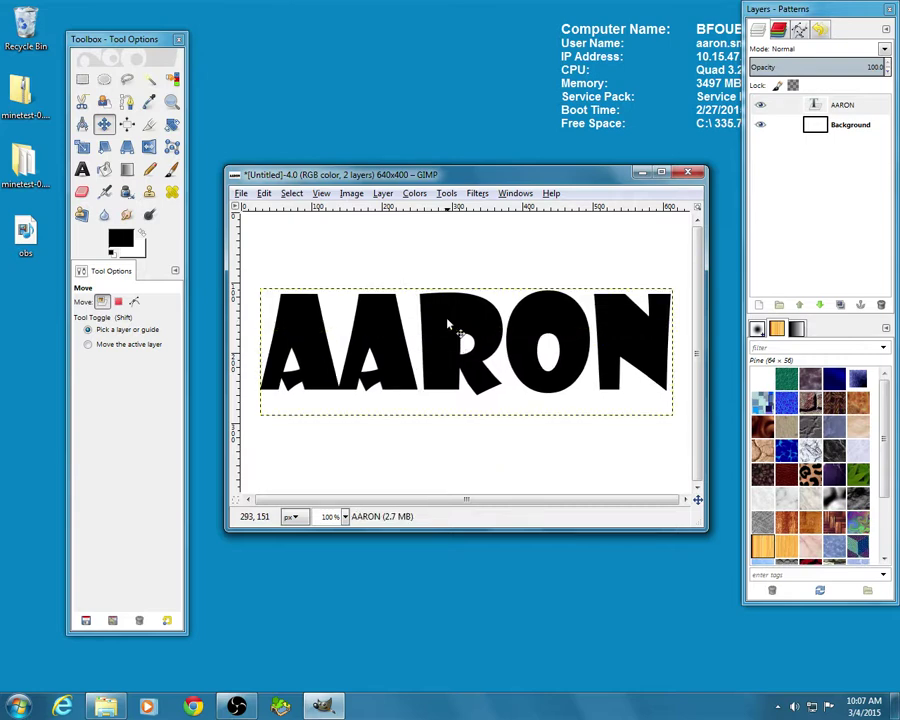
Add a 640×400 layer named 'Layer' filled with the black foreground colour.
click(760, 306)
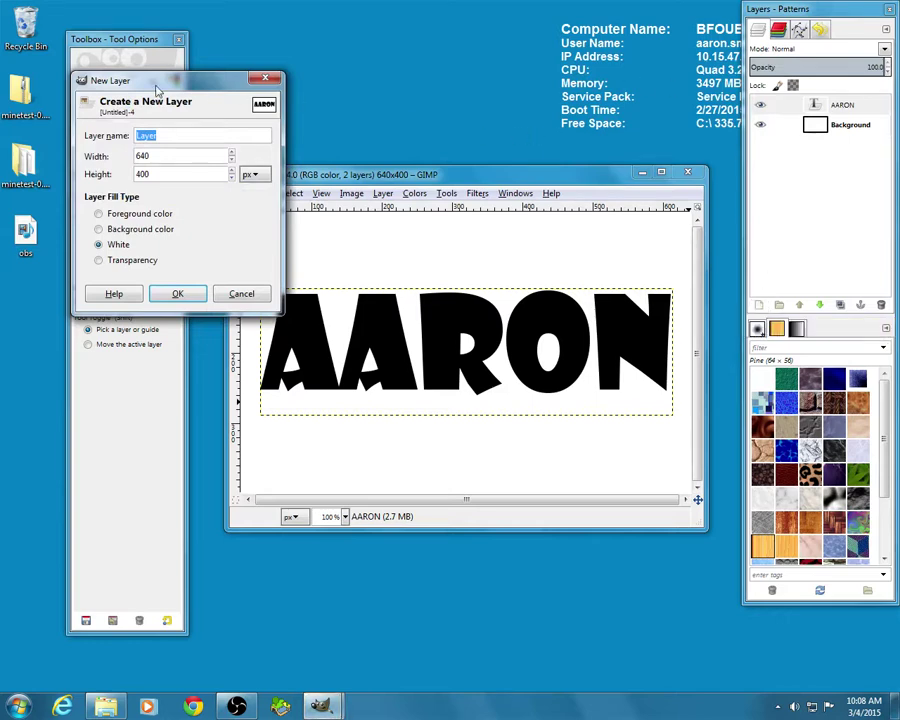
drag(157, 91, 383, 68)
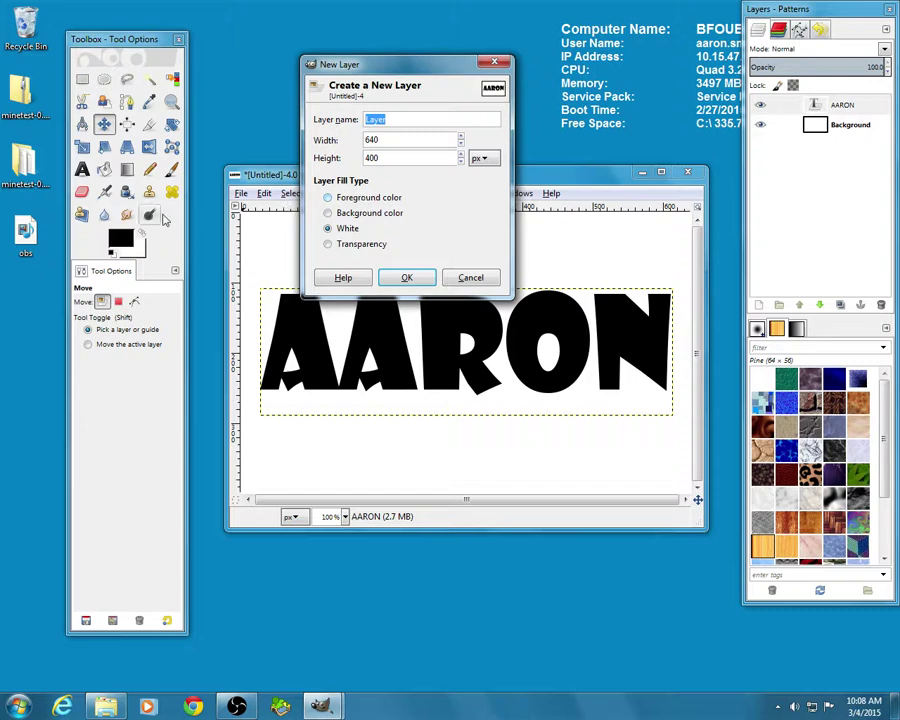
click(330, 205)
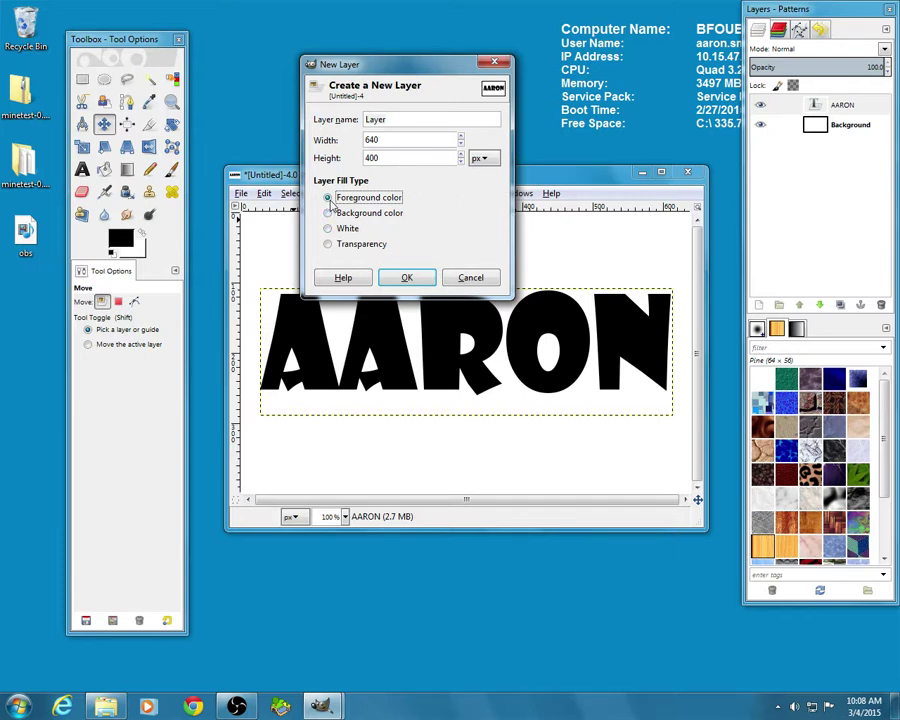
click(409, 279)
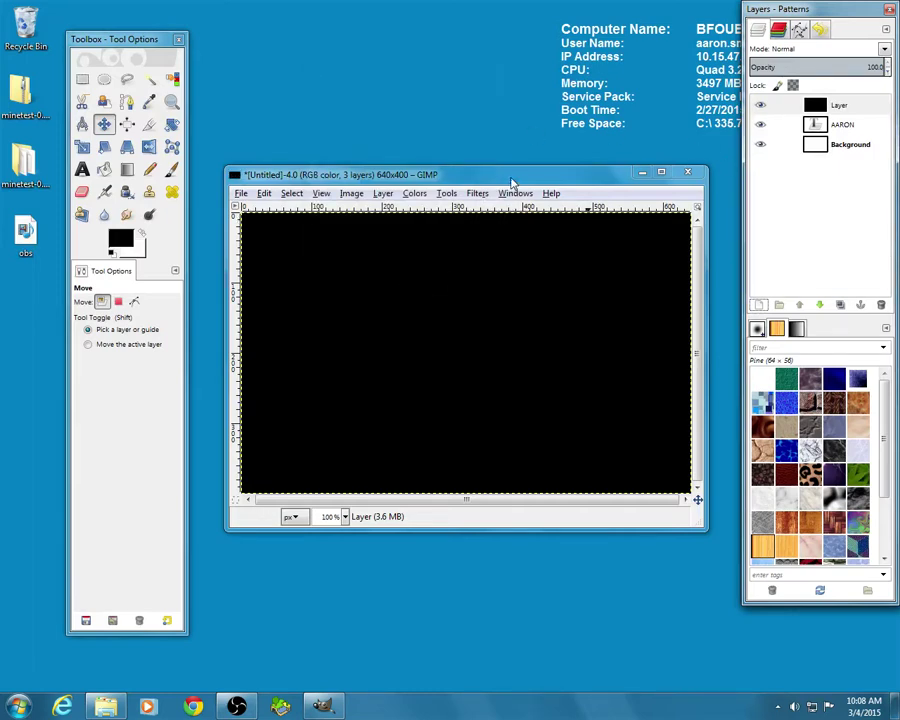
Select the new top 'Layer' and switch to the Pencil tool.
drag(512, 183, 506, 183)
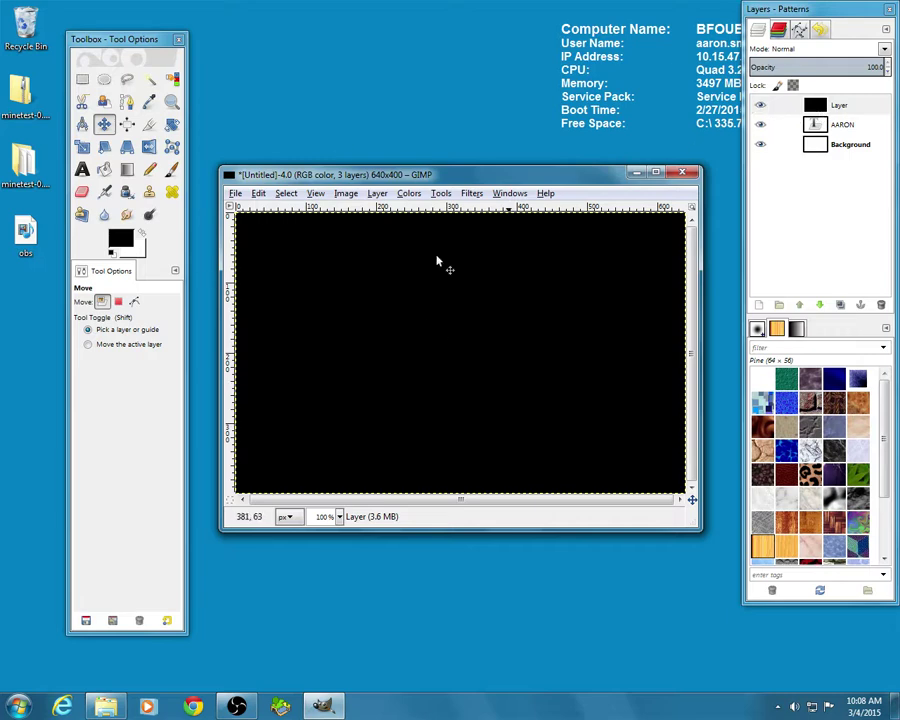
click(817, 124)
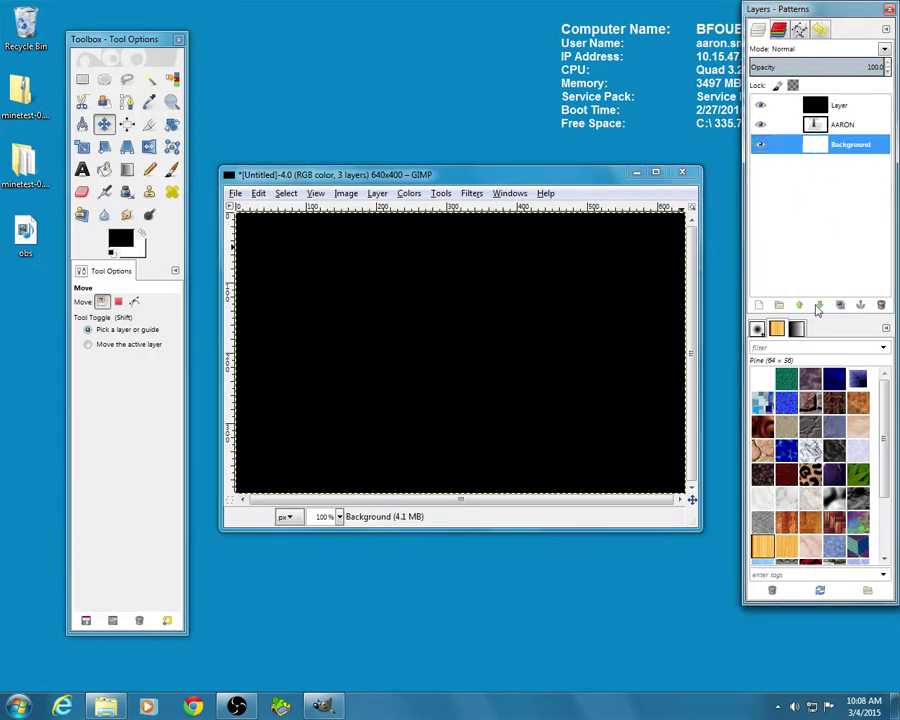
click(812, 110)
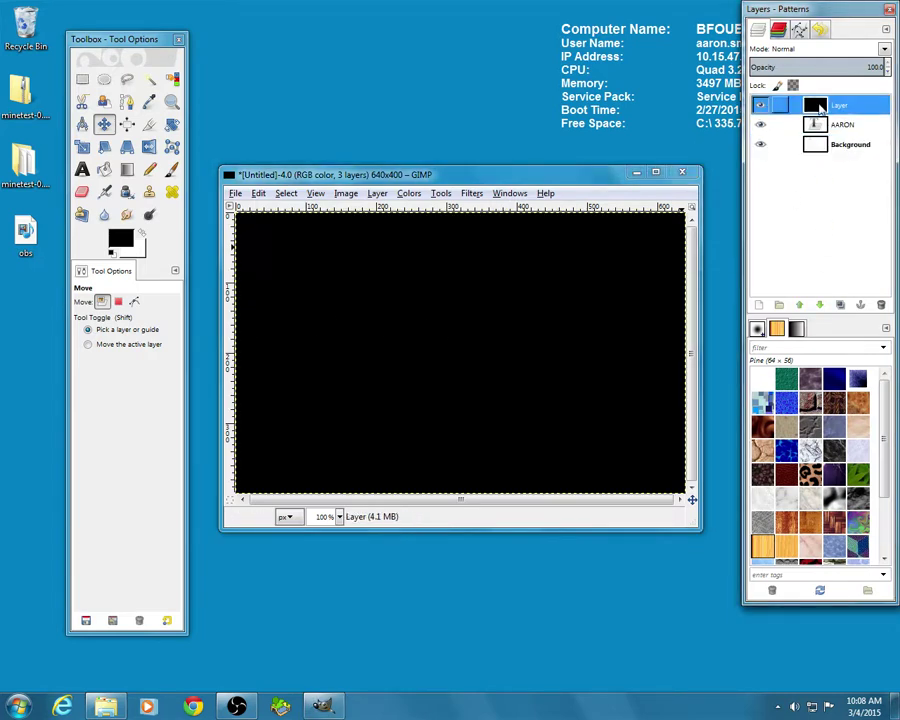
double_click(818, 110)
click(195, 187)
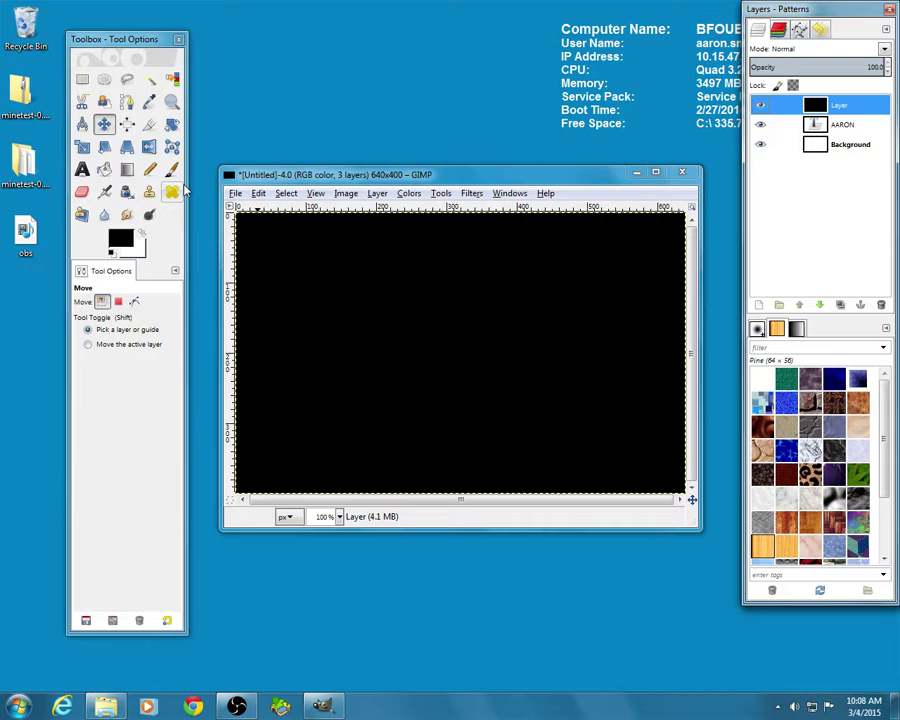
click(150, 172)
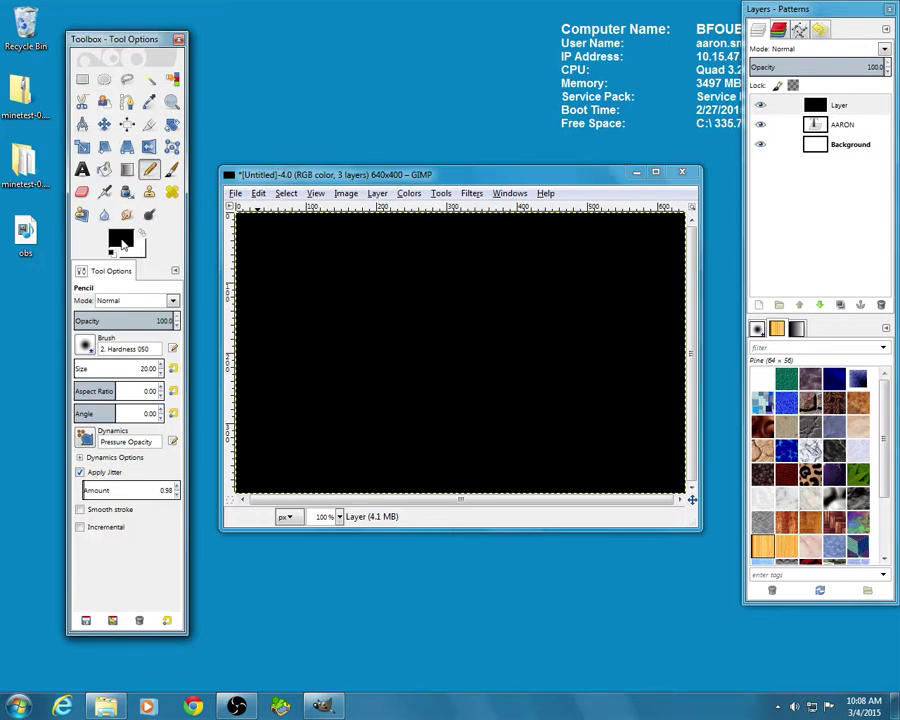
Set the foreground colour to red ed1010 and scribble red strokes over the black layer.
click(120, 240)
click(344, 112)
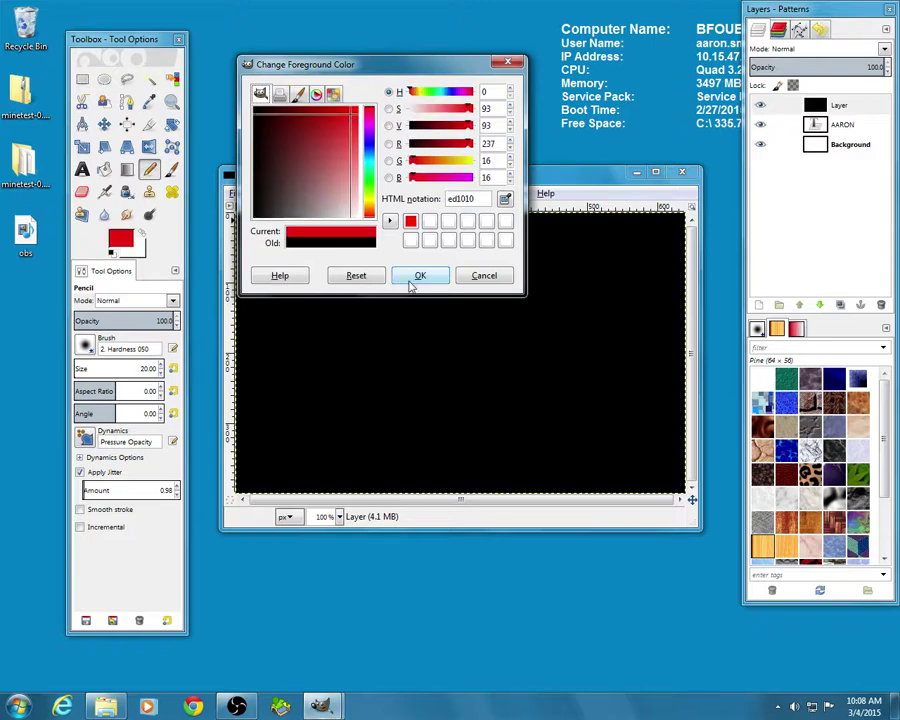
drag(358, 66, 593, 38)
drag(348, 176, 356, 251)
mouse_move(281, 453)
mouse_down()
mouse_move(389, 408)
mouse_move(528, 370)
mouse_move(655, 354)
mouse_up()
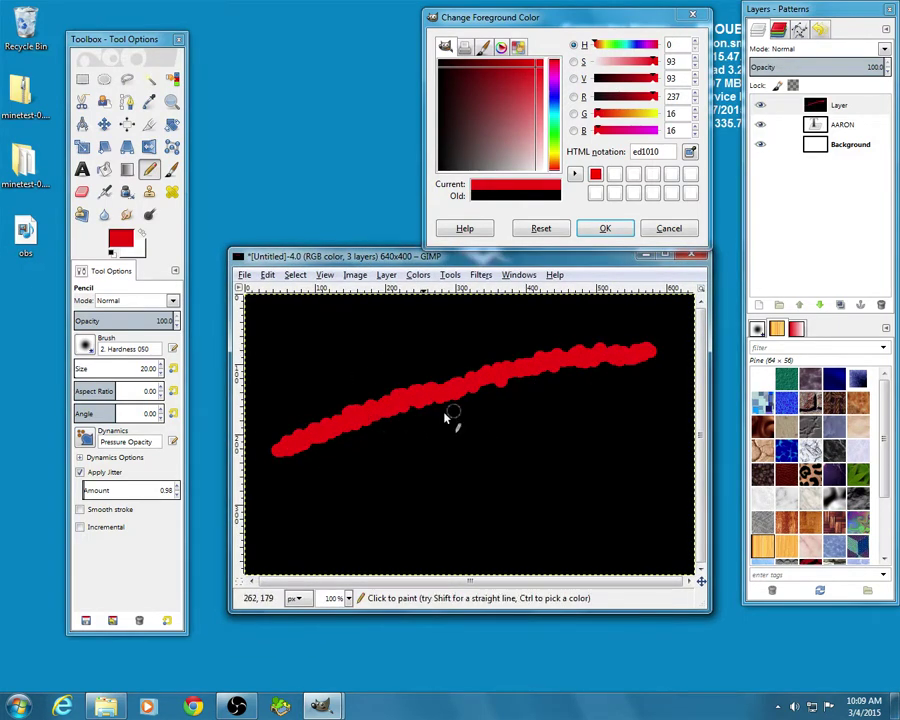
mouse_move(450, 416)
mouse_down()
mouse_move(573, 432)
mouse_move(384, 203)
mouse_move(590, 113)
mouse_move(470, 400)
mouse_move(400, 480)
mouse_move(668, 120)
mouse_up()
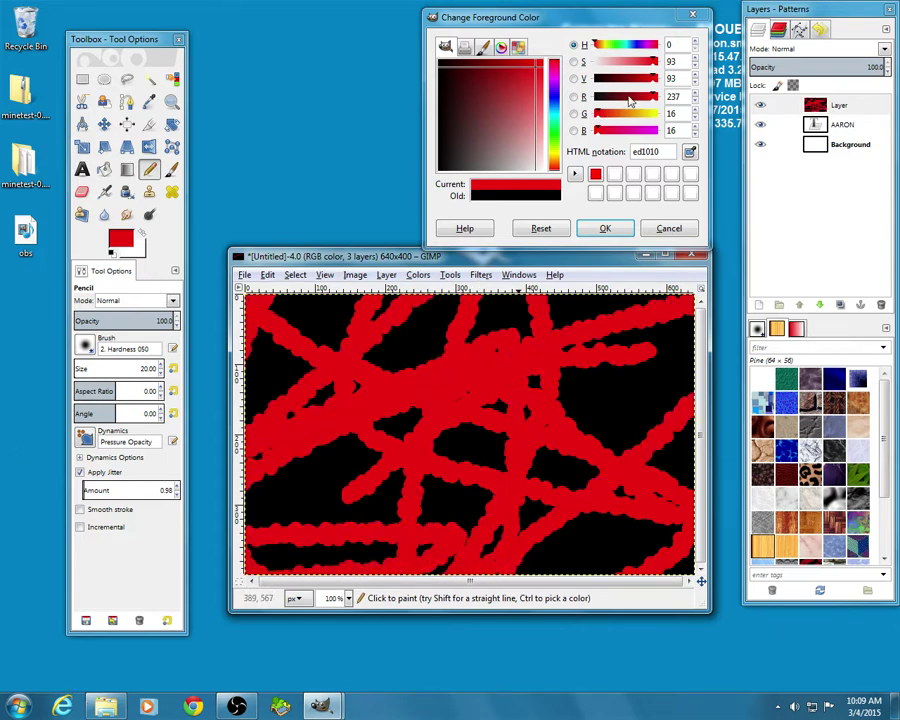
Switch the colour to green 10ed77 and crisscross the canvas with green strokes.
click(622, 45)
drag(625, 315, 648, 570)
mouse_move(530, 310)
mouse_down()
mouse_move(526, 422)
mouse_move(542, 570)
mouse_up()
drag(400, 570, 530, 305)
drag(248, 395, 462, 298)
drag(250, 530, 690, 515)
mouse_move(690, 515)
mouse_down()
mouse_move(250, 410)
mouse_move(680, 310)
mouse_move(470, 570)
mouse_up()
mouse_move(470, 570)
mouse_down()
mouse_move(500, 300)
mouse_move(260, 330)
mouse_up()
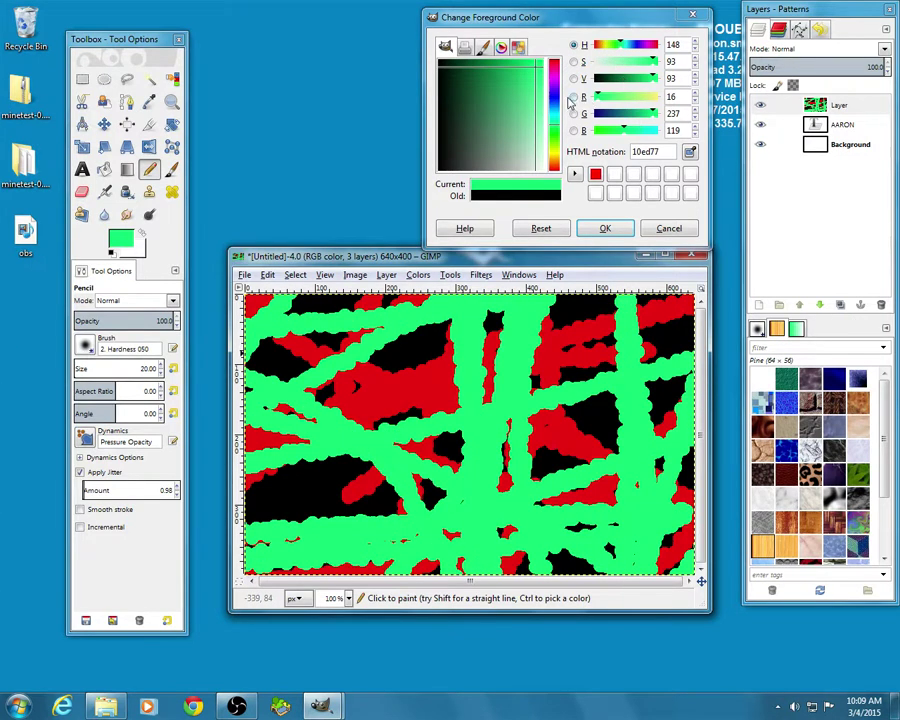
Change the foreground colour to yellow ede510, undoing an accidental layer move.
click(554, 152)
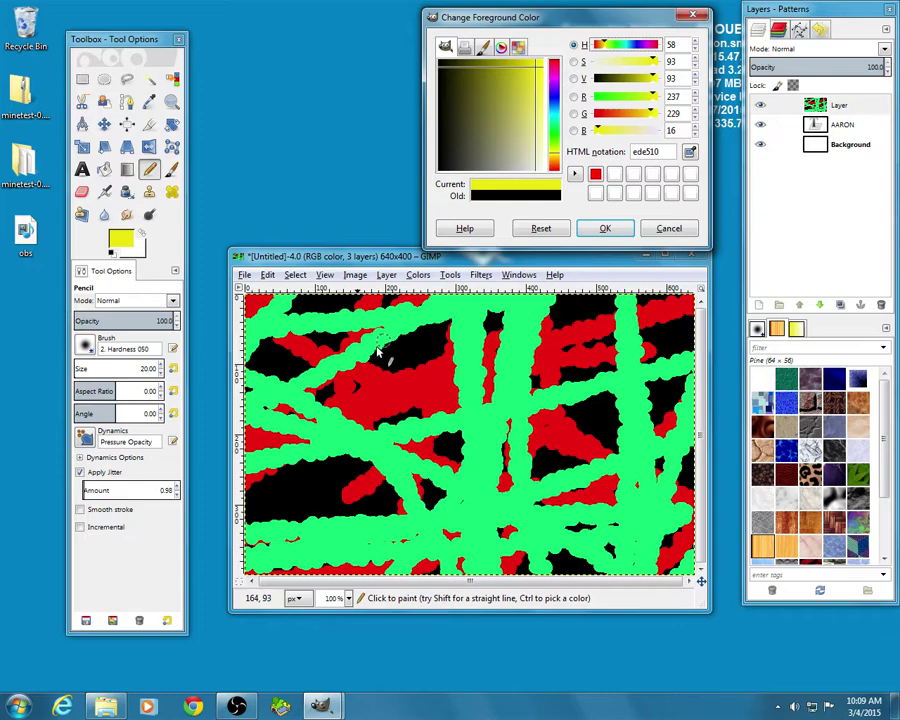
drag(440, 289, 398, 260)
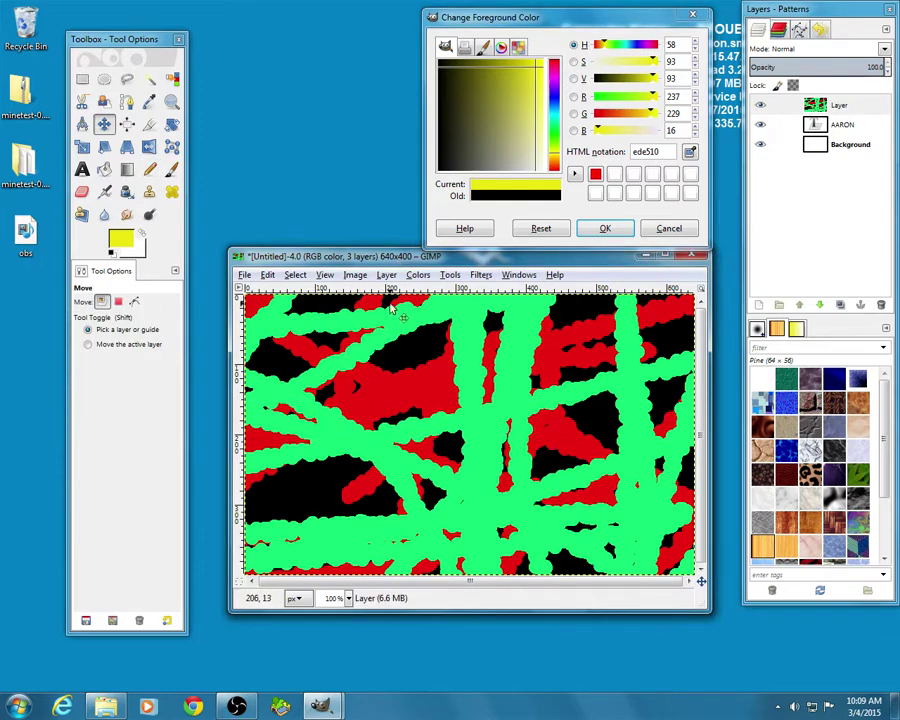
drag(396, 312, 408, 508)
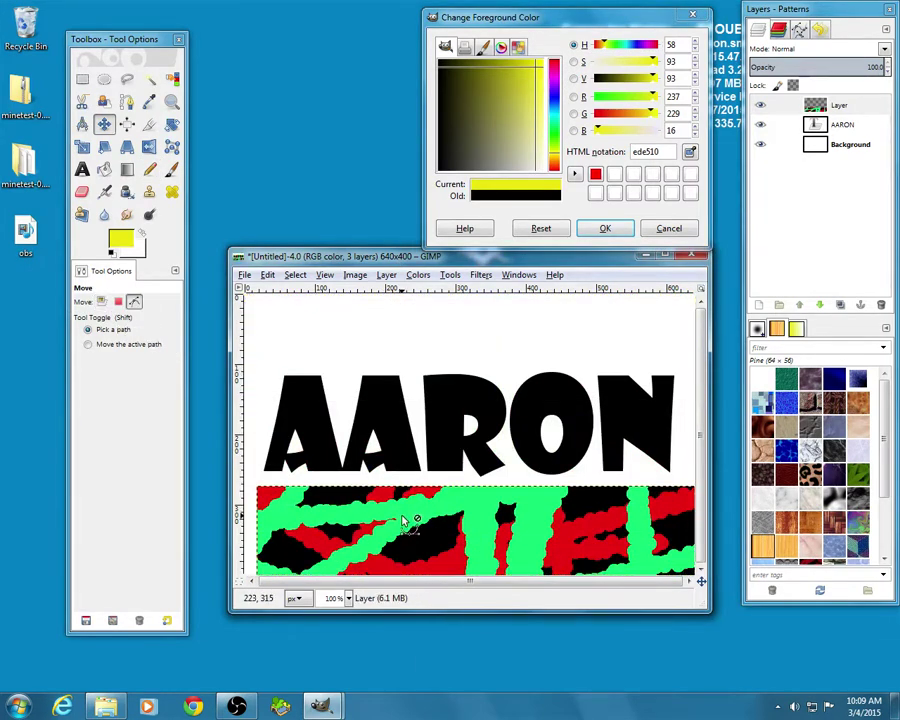
key(ctrl+z)
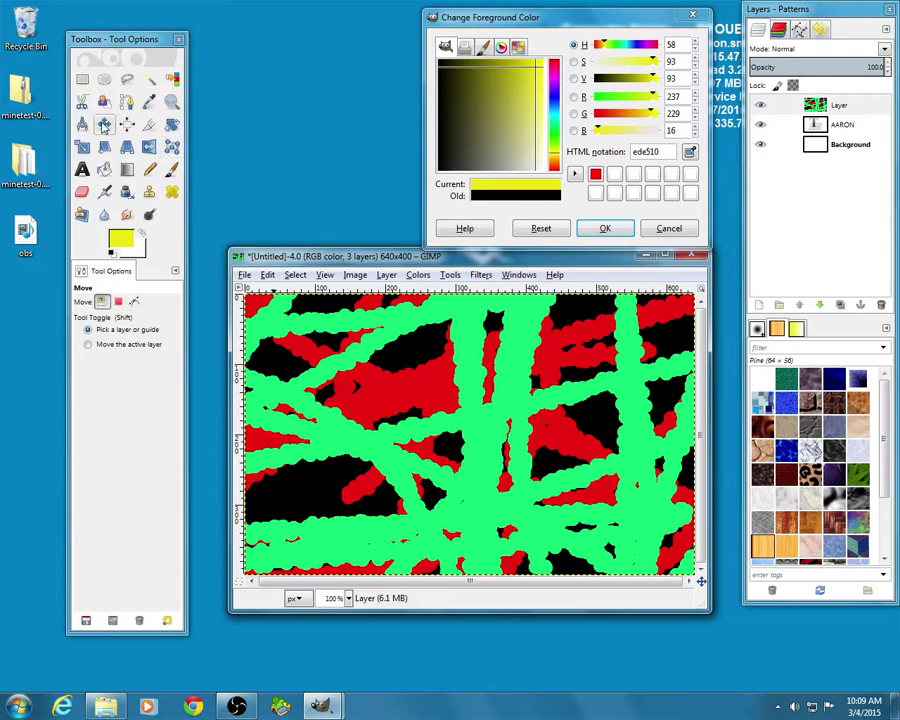
Paint vertical, diagonal and horizontal yellow pencil strokes over the pattern.
click(149, 169)
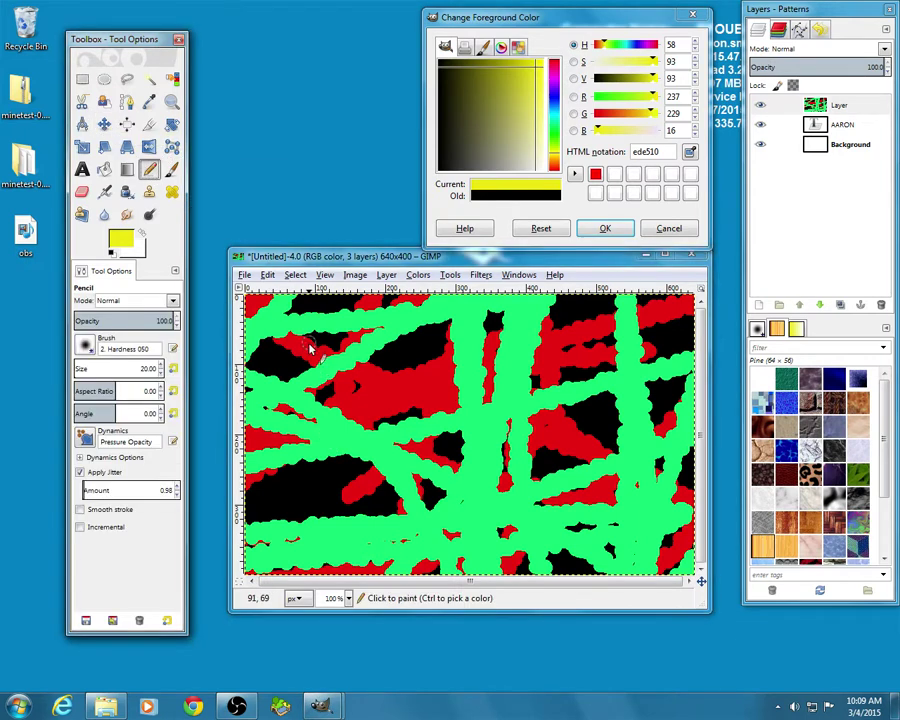
drag(311, 346, 320, 568)
drag(342, 568, 450, 302)
drag(625, 300, 629, 547)
drag(690, 330, 250, 330)
drag(250, 400, 690, 400)
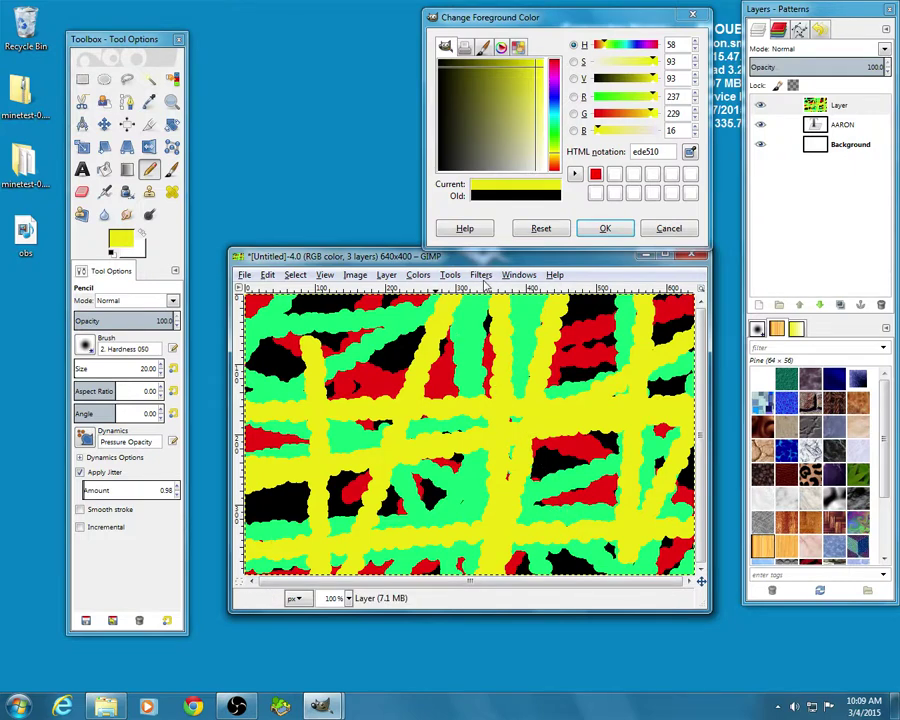
click(480, 275)
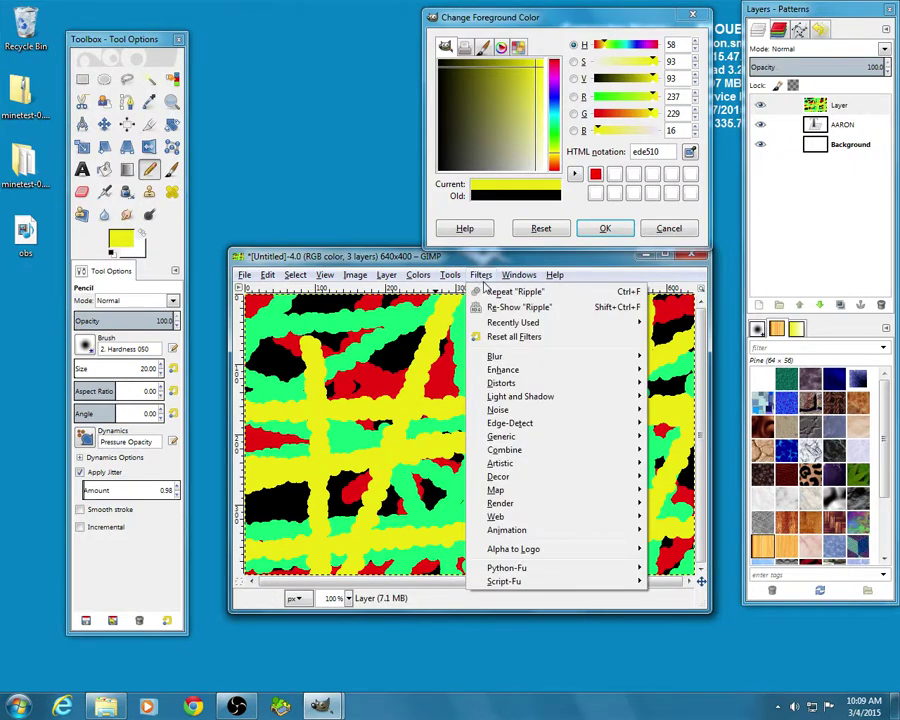
mouse_move(513, 468)
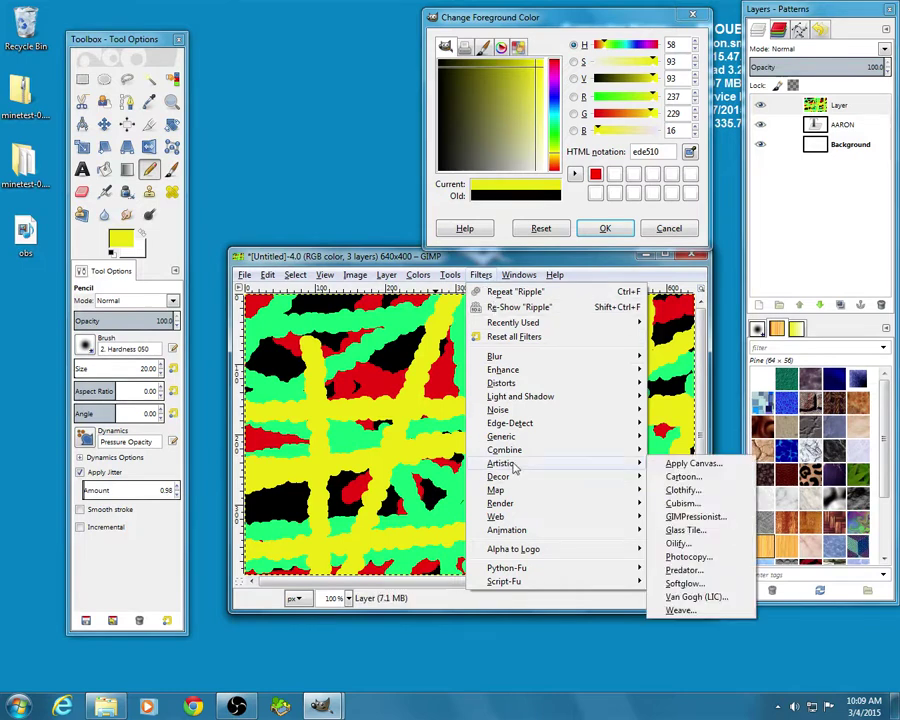
click(678, 543)
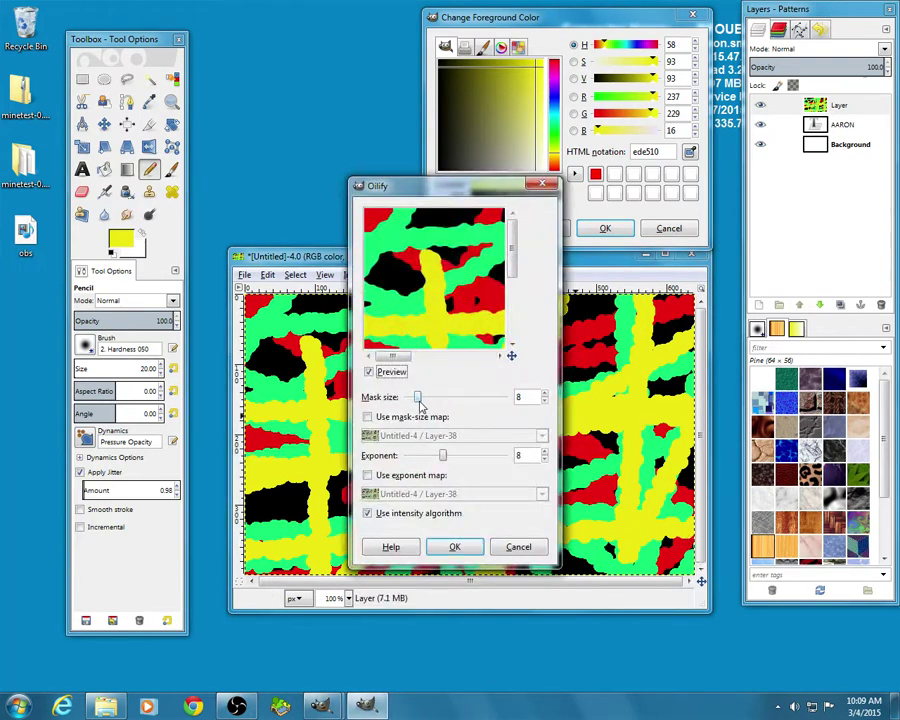
mouse_move(419, 399)
mouse_down()
mouse_move(493, 400)
mouse_move(422, 397)
mouse_up()
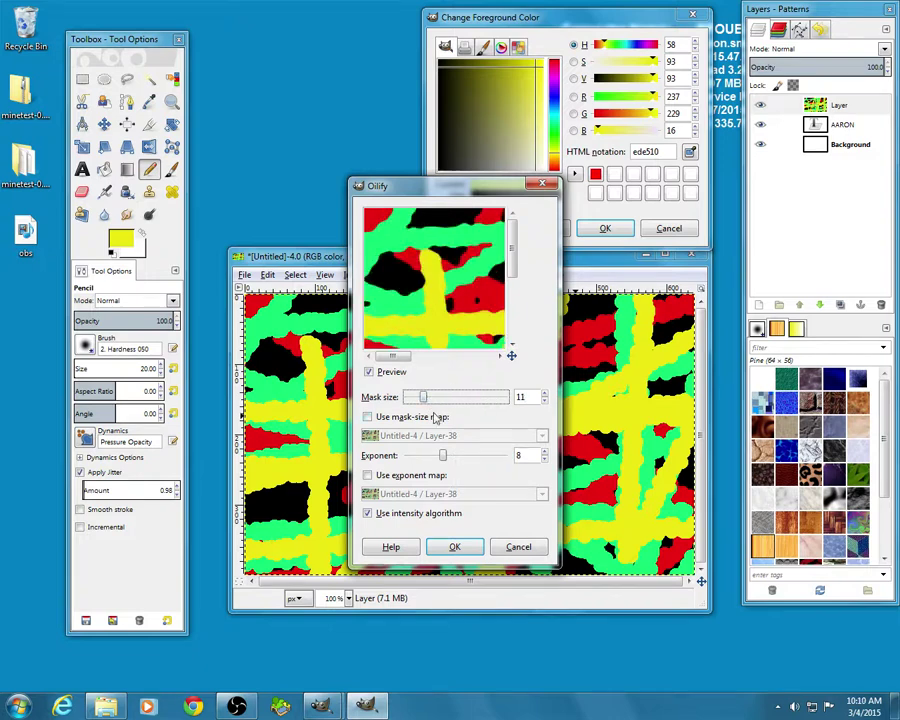
drag(444, 458, 502, 459)
click(393, 477)
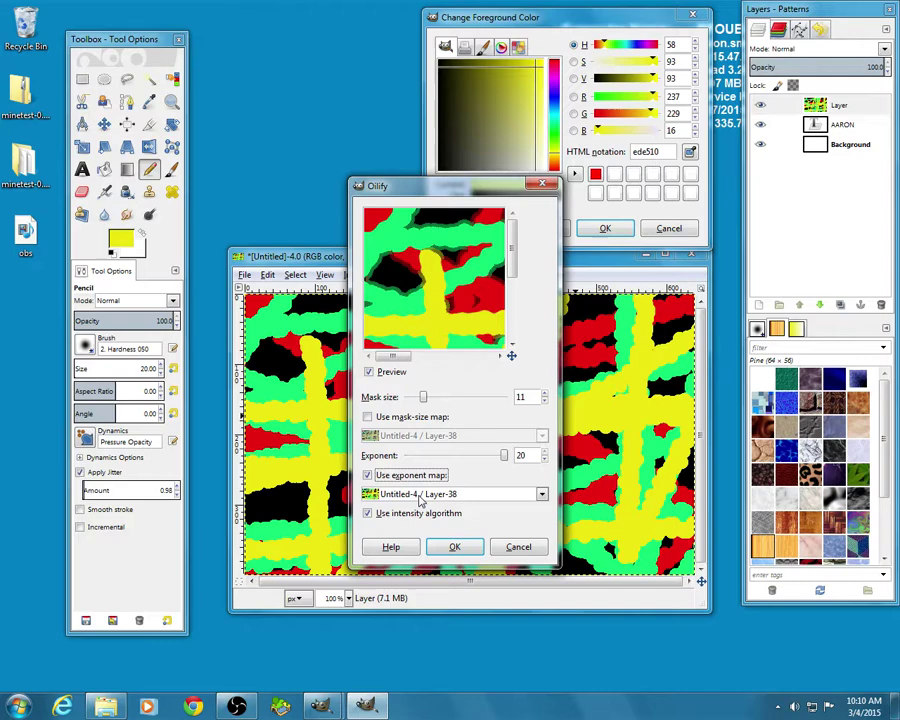
click(427, 494)
click(421, 511)
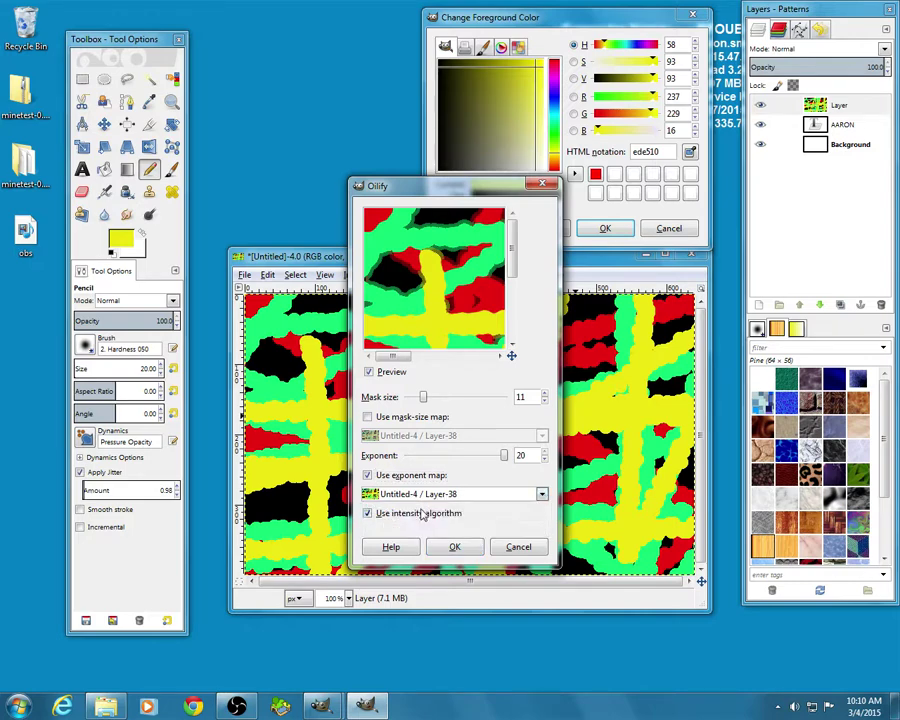
drag(425, 398, 462, 398)
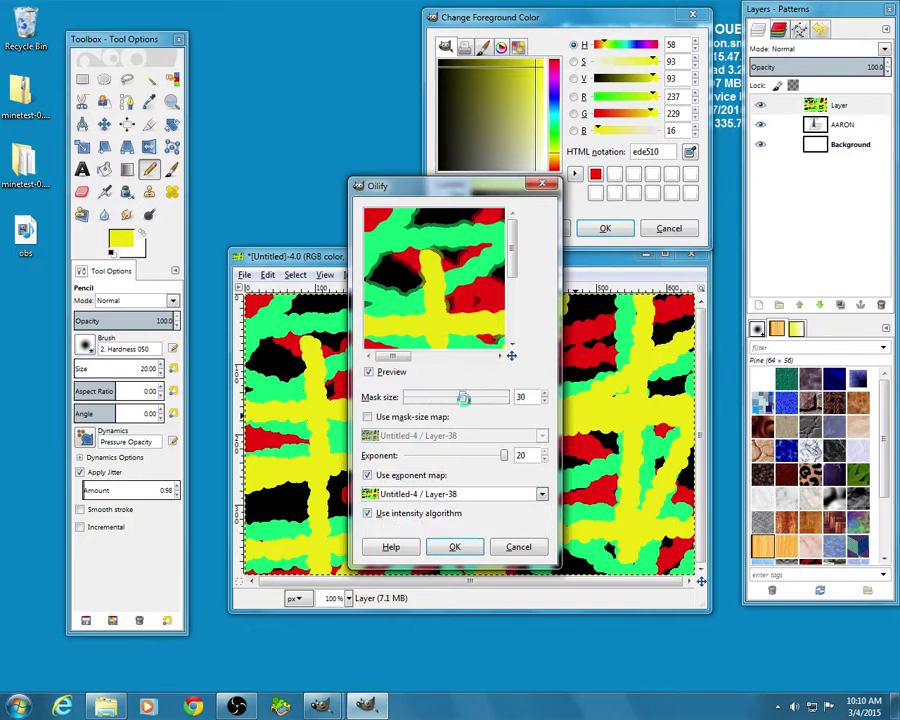
click(458, 547)
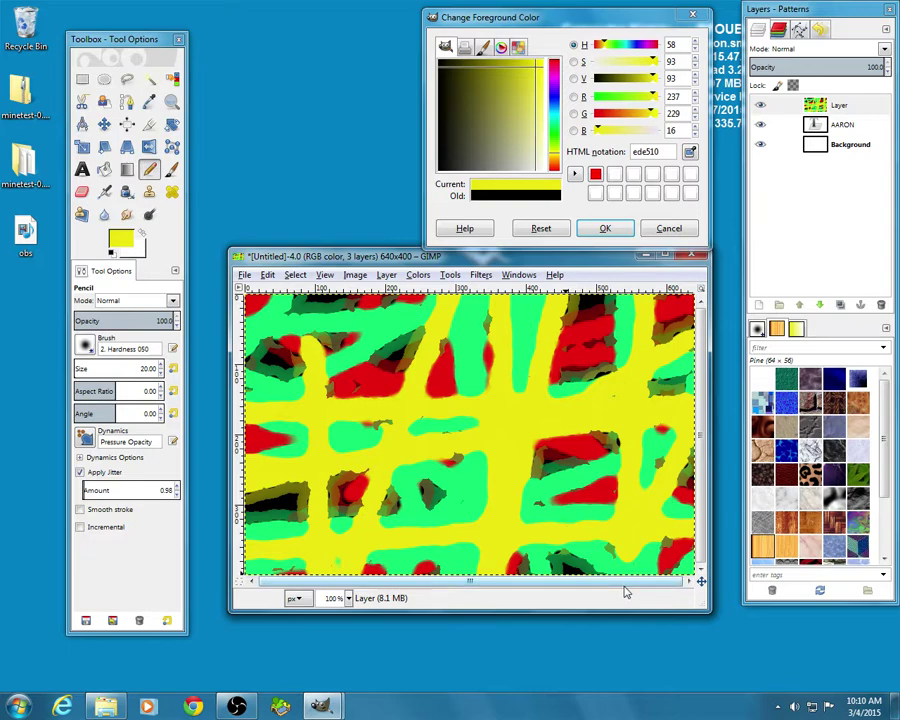
key(ctrl+z)
Apply the Mosaic filter with hexagon tiles of size 15 to the stroke layer.
click(482, 276)
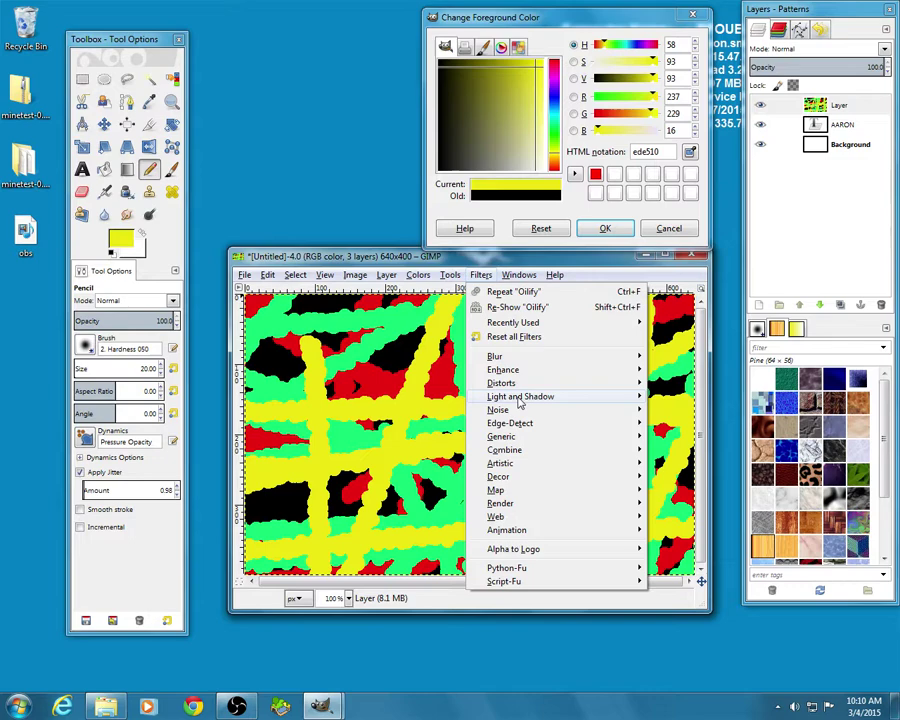
mouse_move(501, 383)
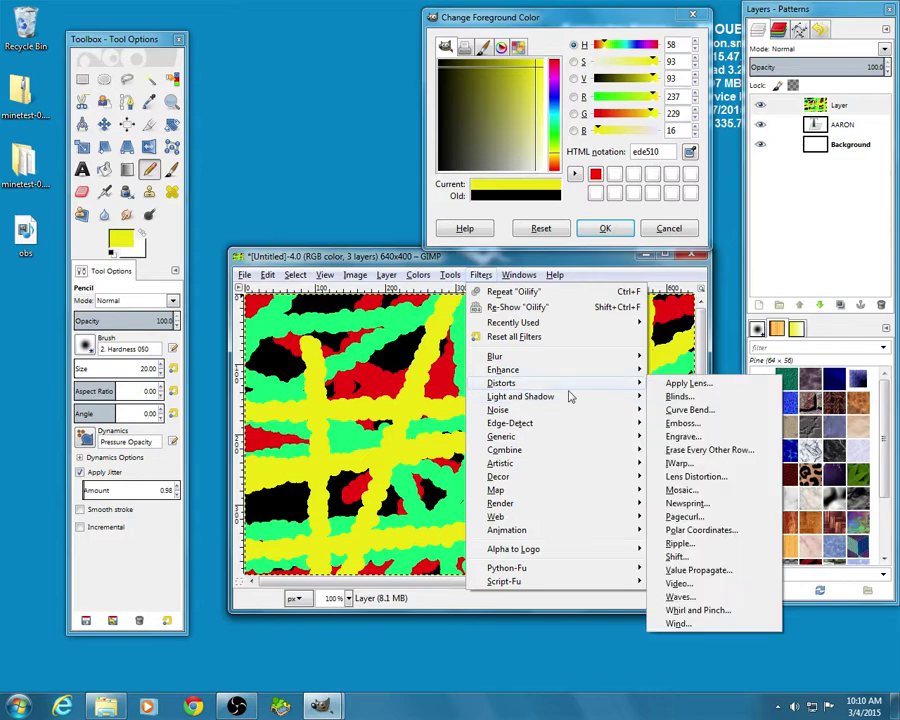
click(684, 490)
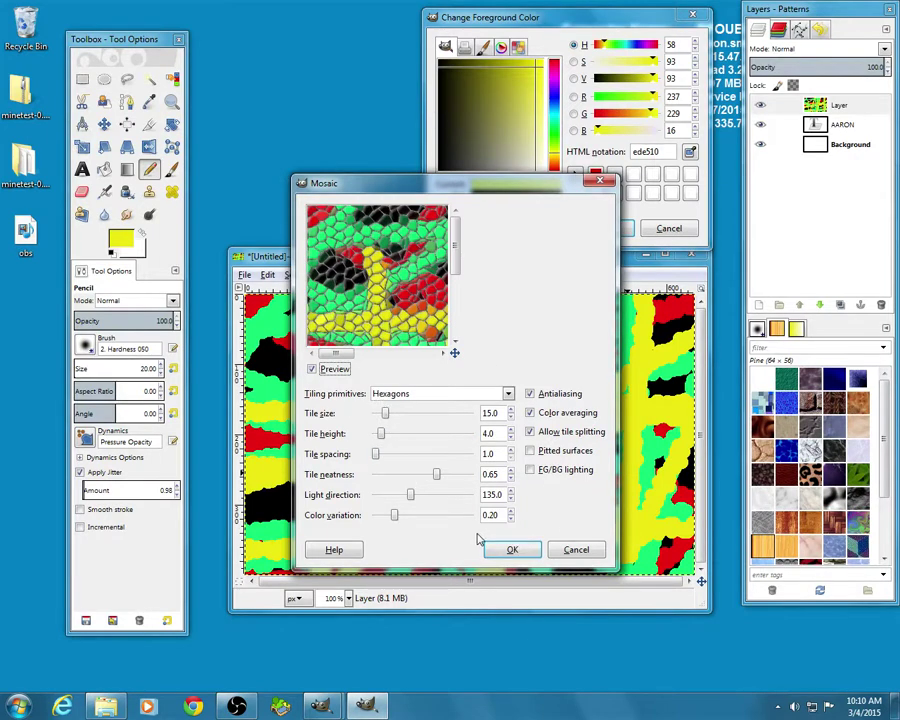
click(512, 549)
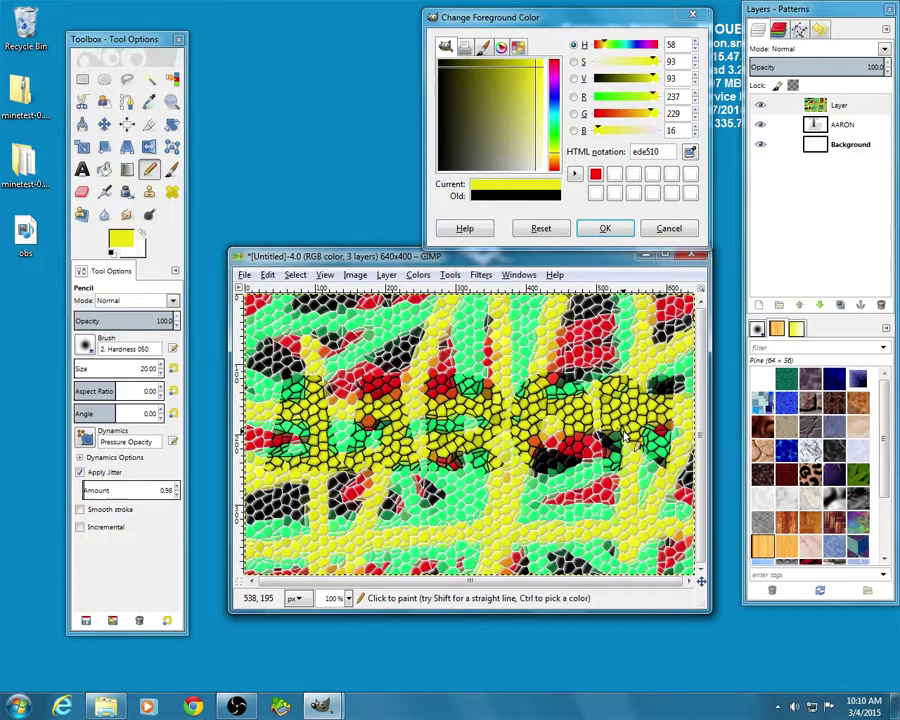
Set the mosaic layer's blend mode to Screen.
drag(492, 262, 497, 273)
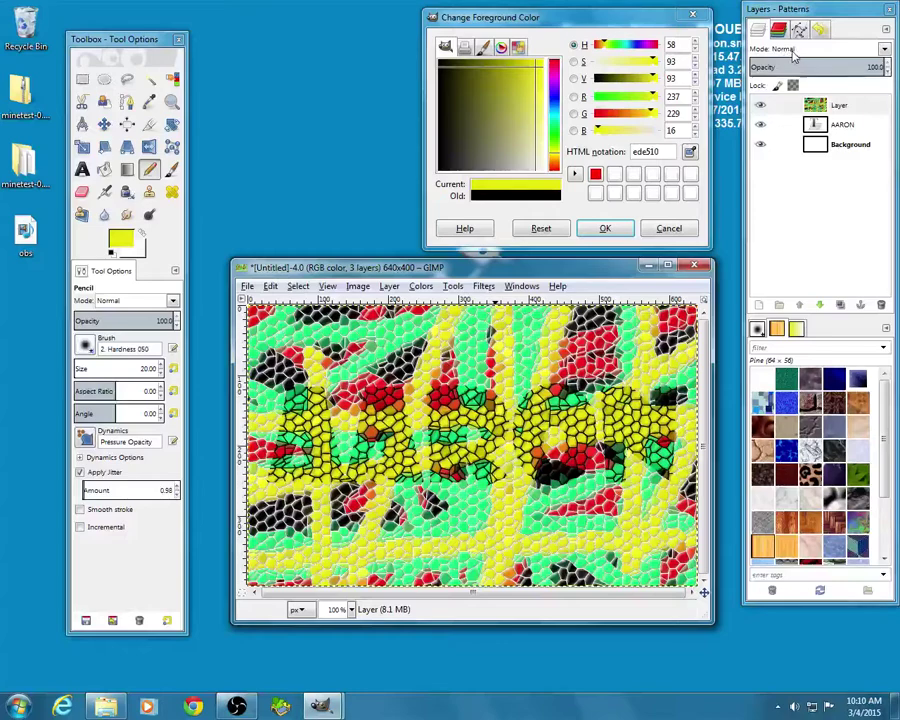
click(884, 52)
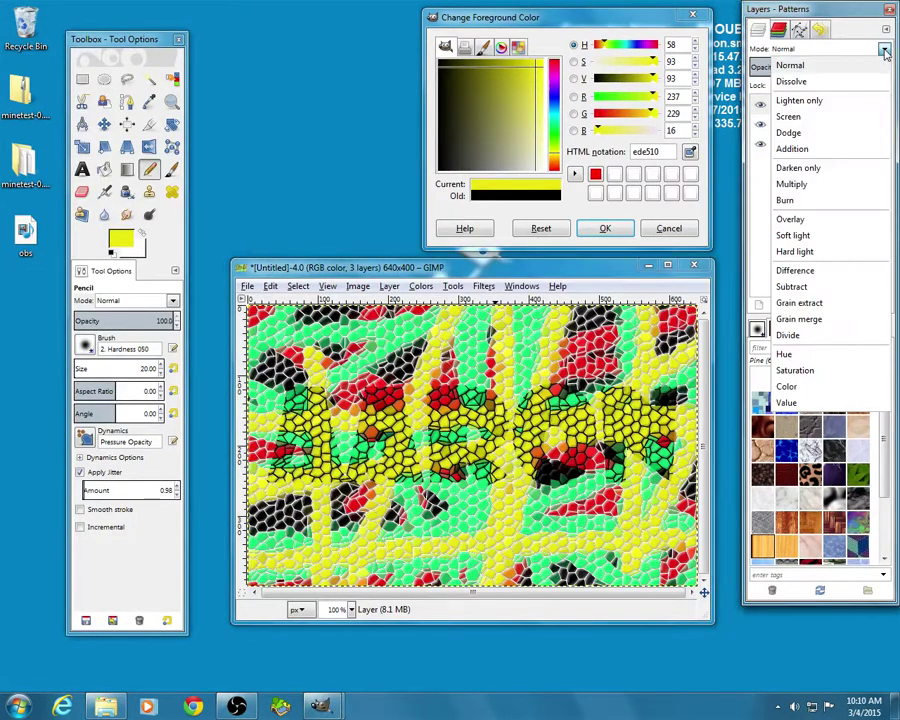
click(819, 120)
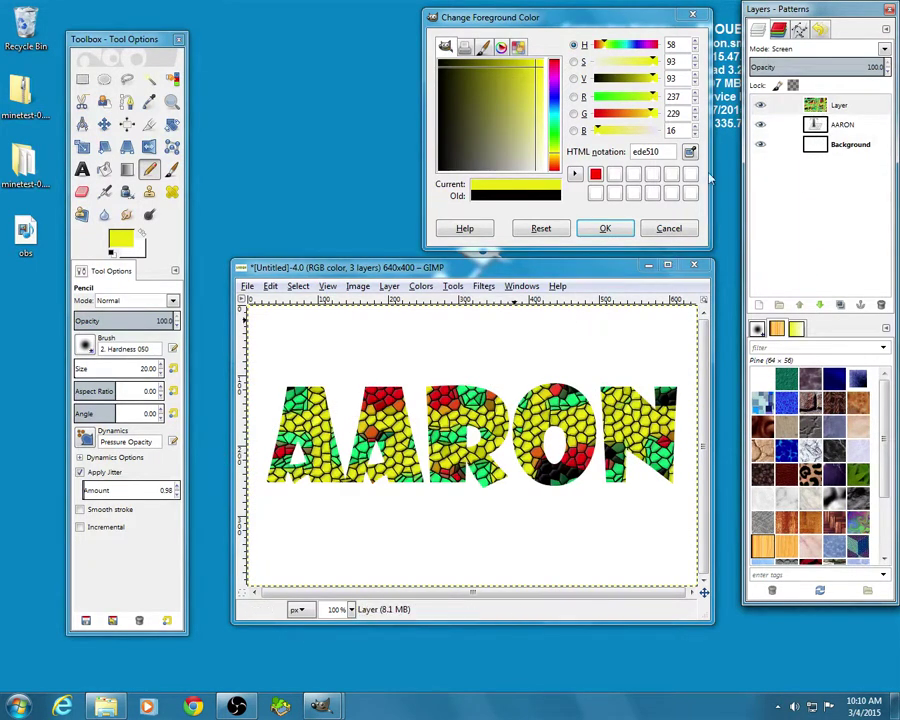
Select the name text layer and turn off the mosaic layer's visibility.
click(842, 124)
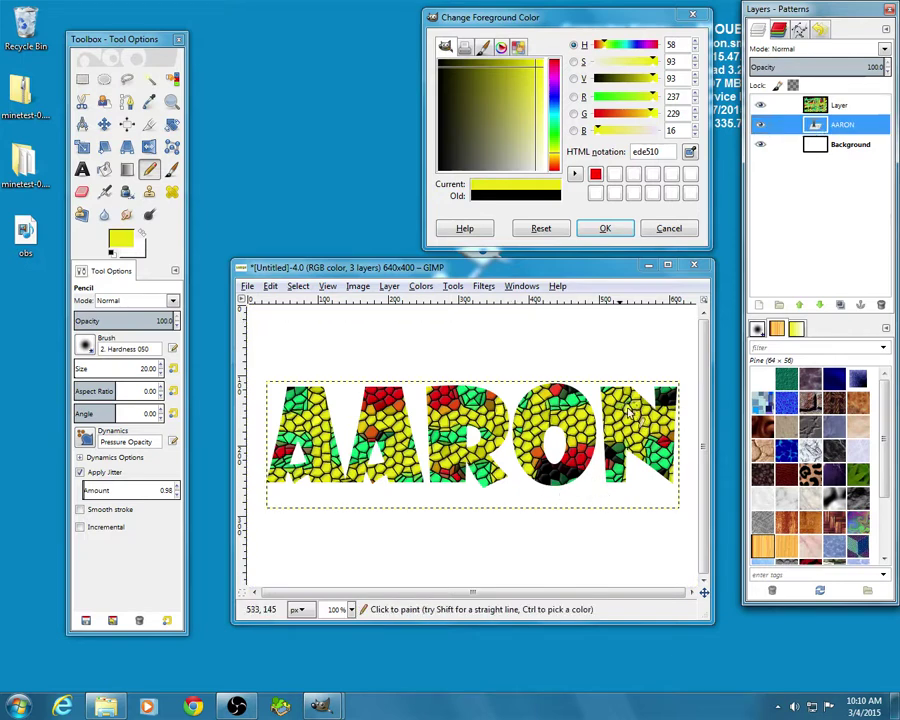
click(819, 110)
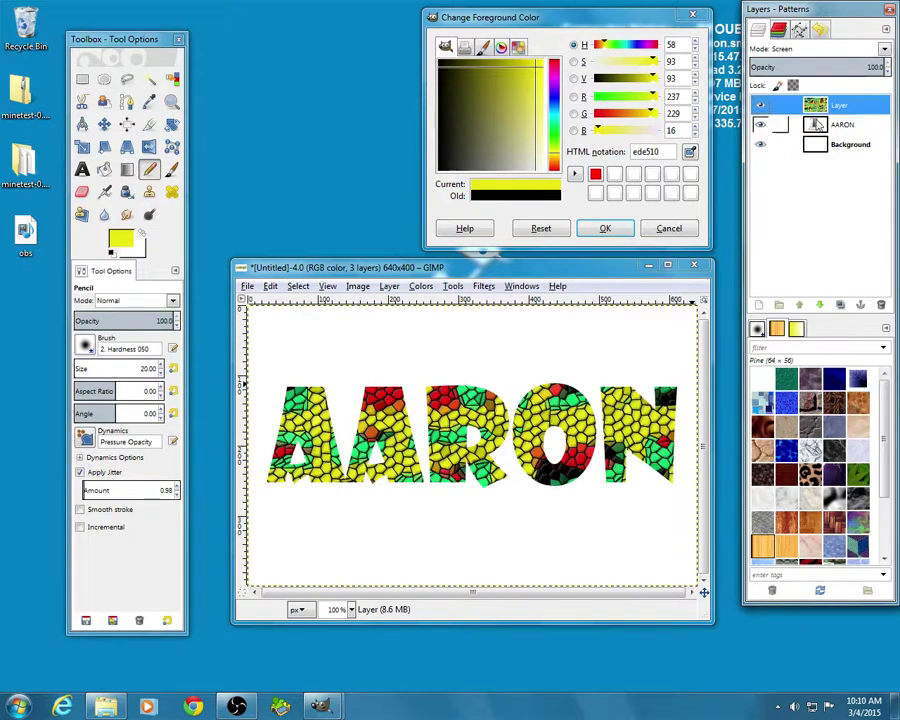
click(818, 126)
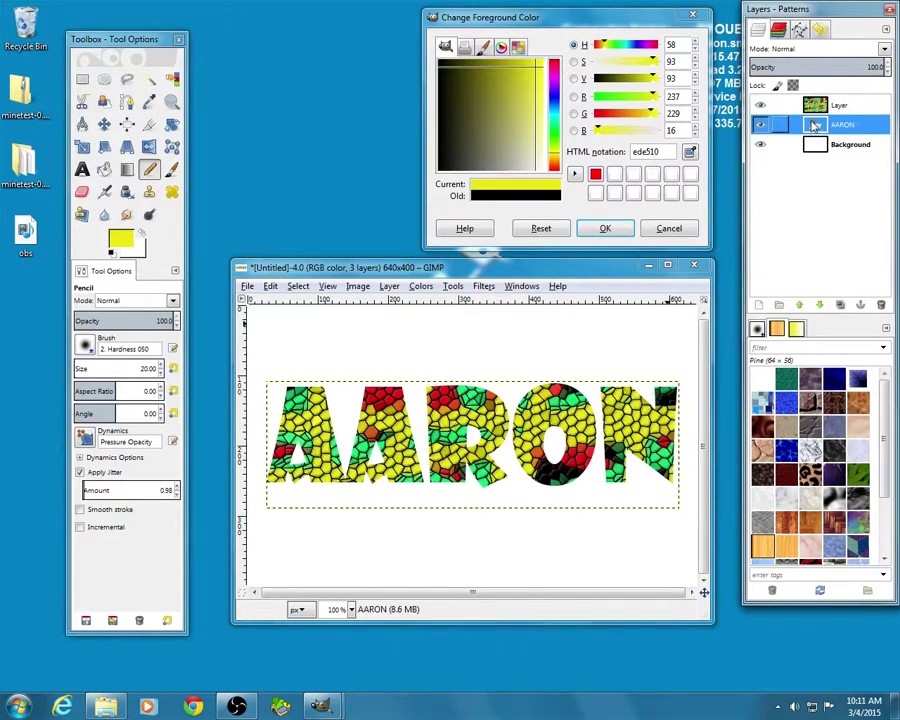
click(815, 146)
click(816, 126)
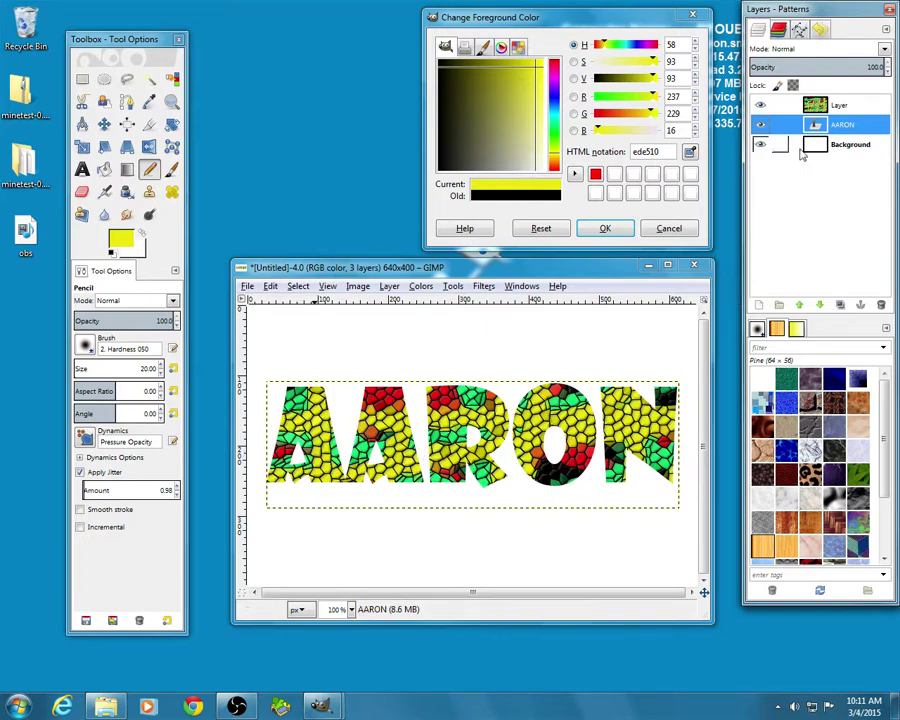
click(760, 106)
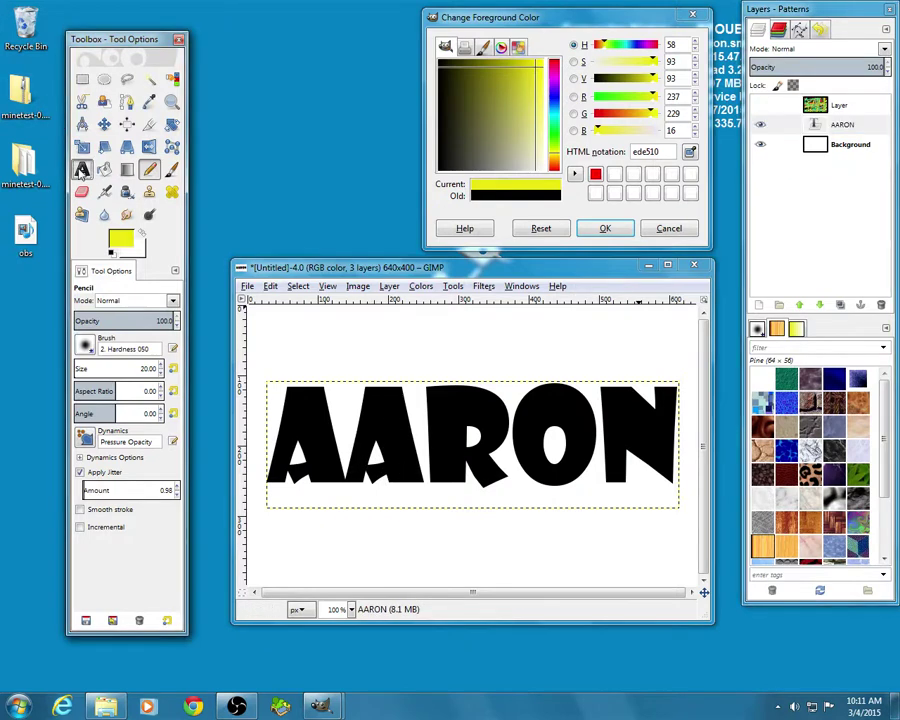
Retype the text as TECH at 225 px and make the mosaic layer visible again.
click(82, 169)
click(461, 457)
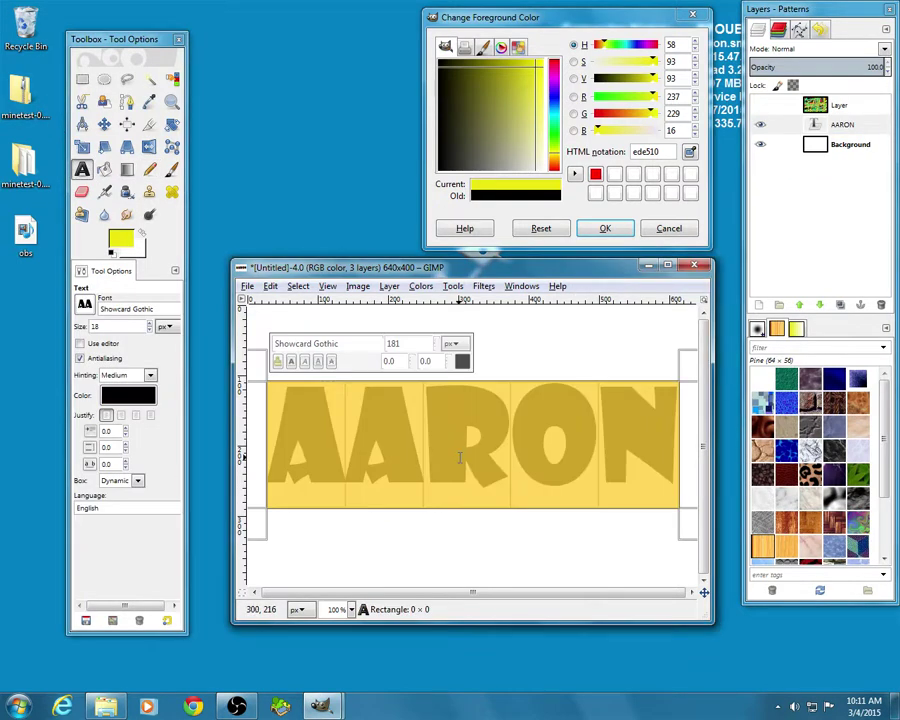
text(TECH)
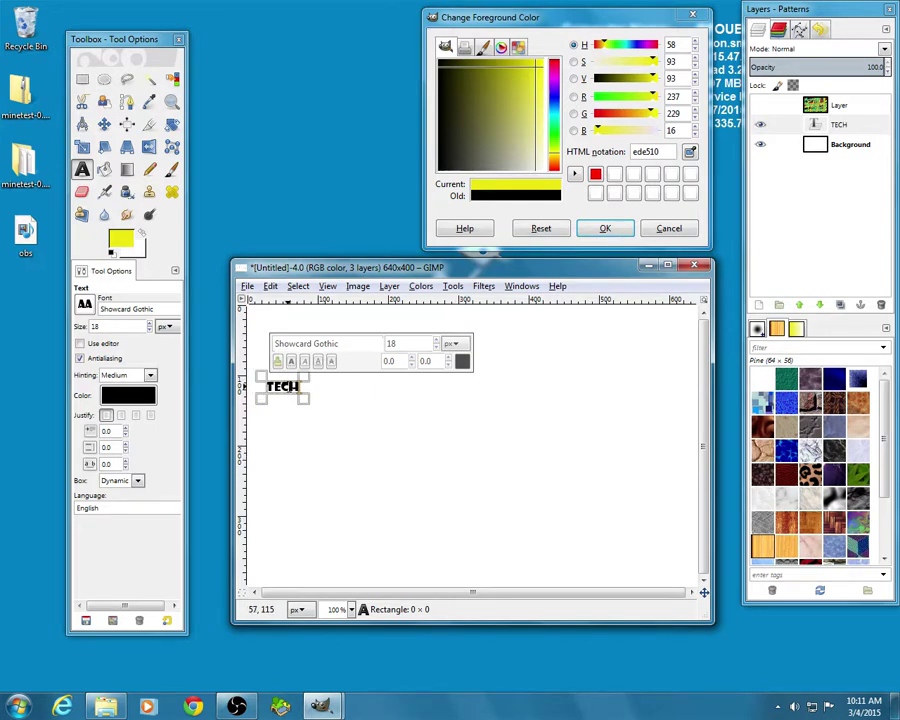
double_click(288, 386)
drag(438, 343, 437, 345)
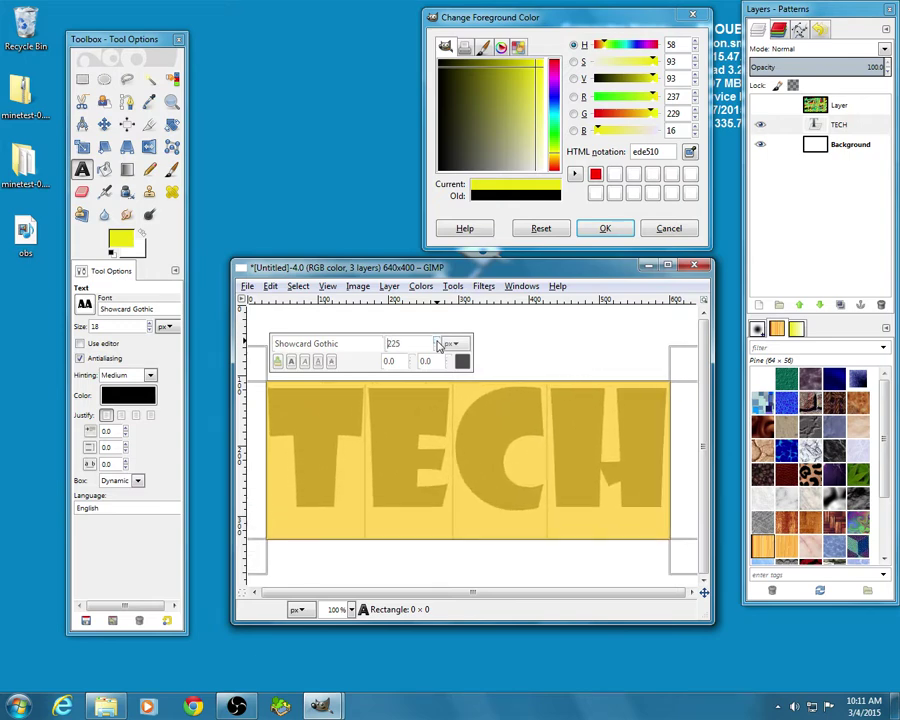
click(760, 107)
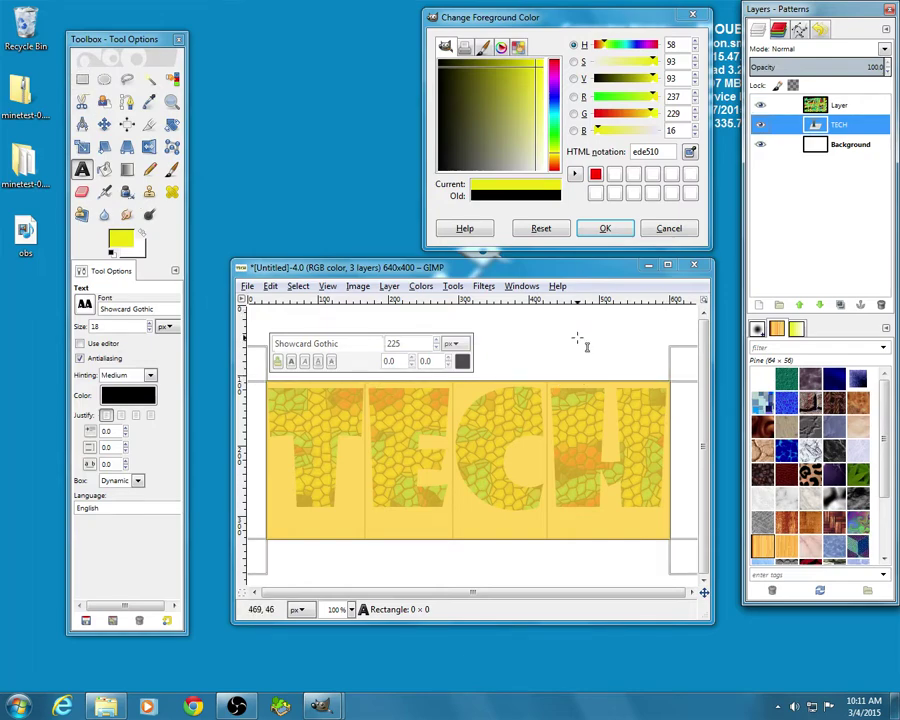
click(576, 331)
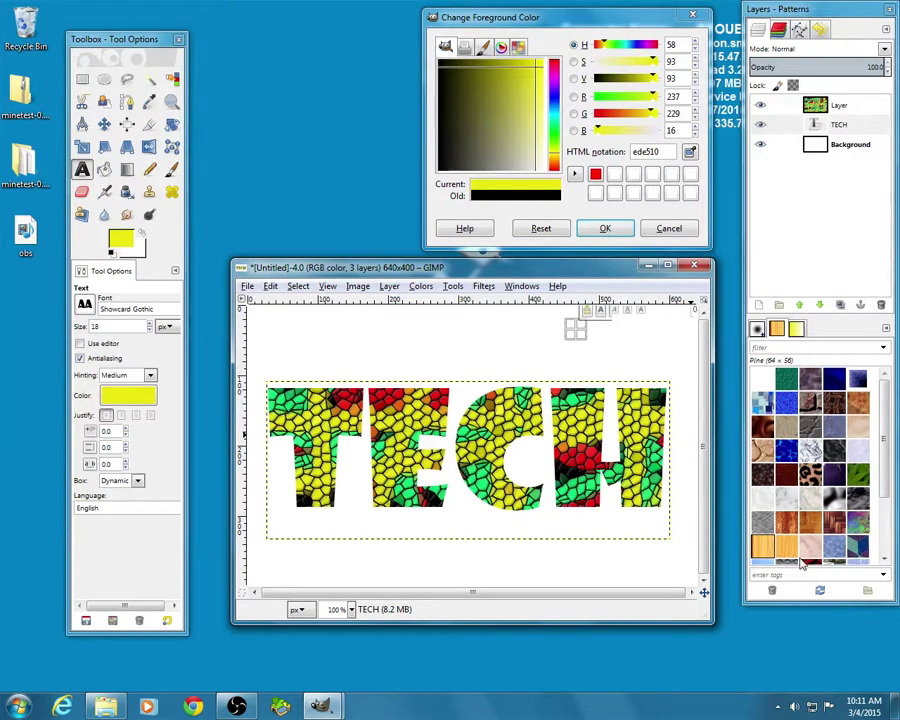
Open the Export Image dialog from the File menu, offering Untitled.png in My Documents.
click(247, 287)
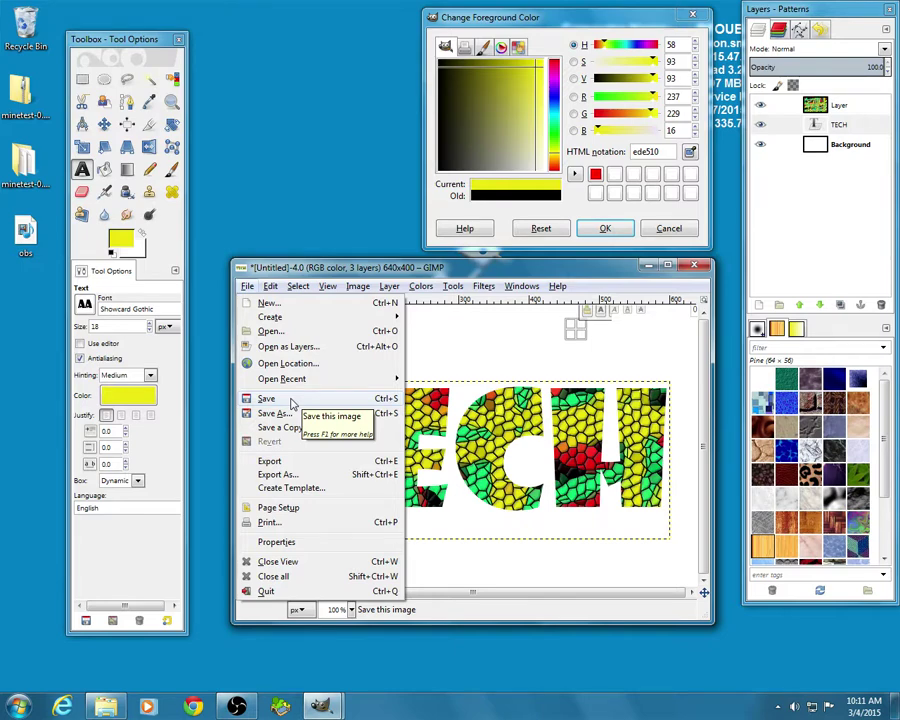
click(277, 466)
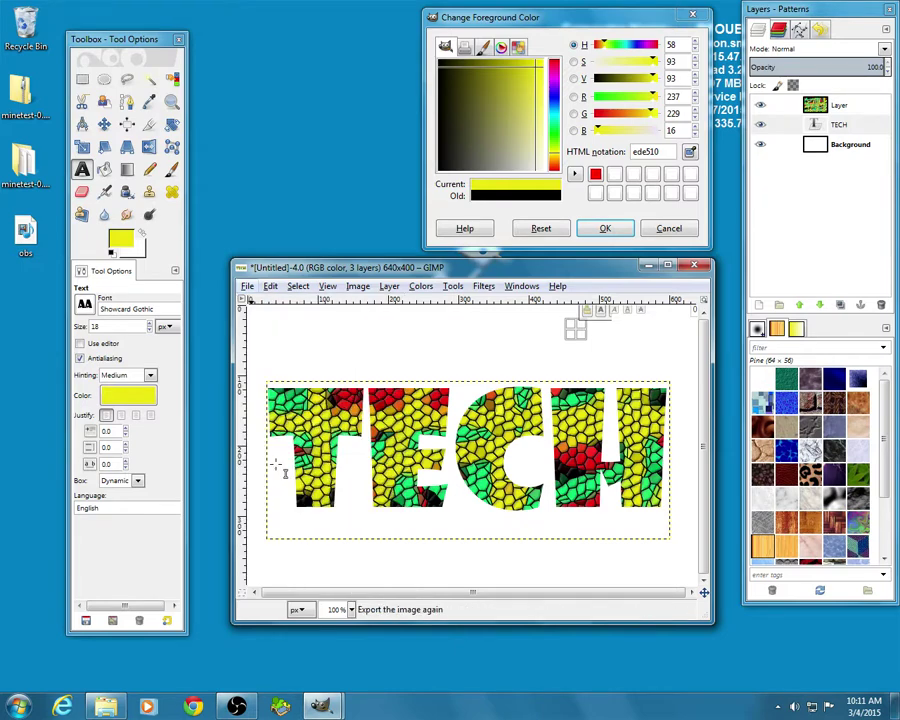
Center the Export Image dialog and set the file type to PNG image.
drag(137, 285, 326, 198)
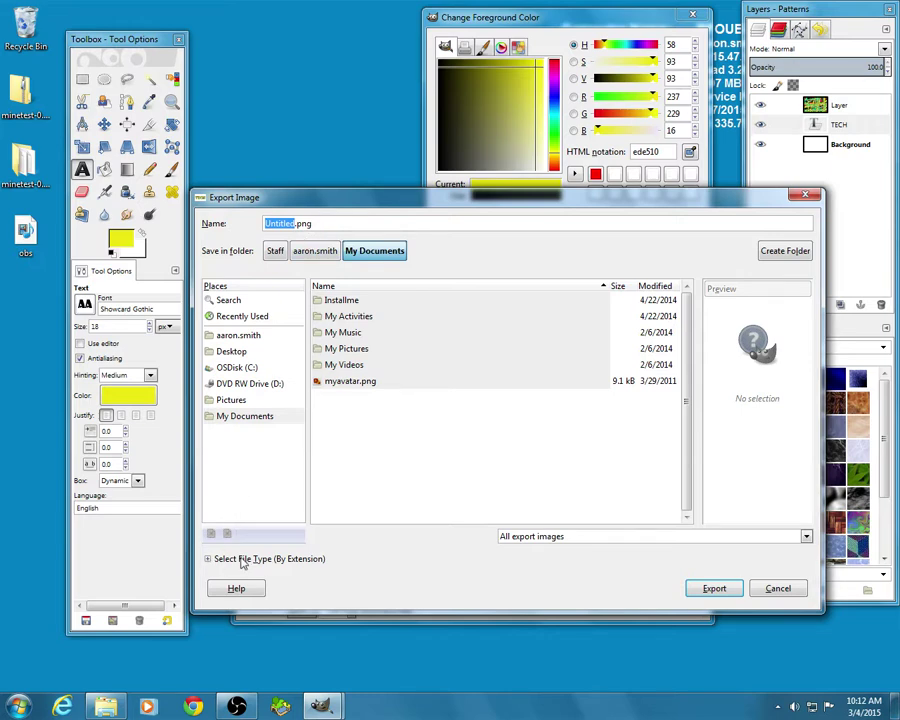
click(208, 561)
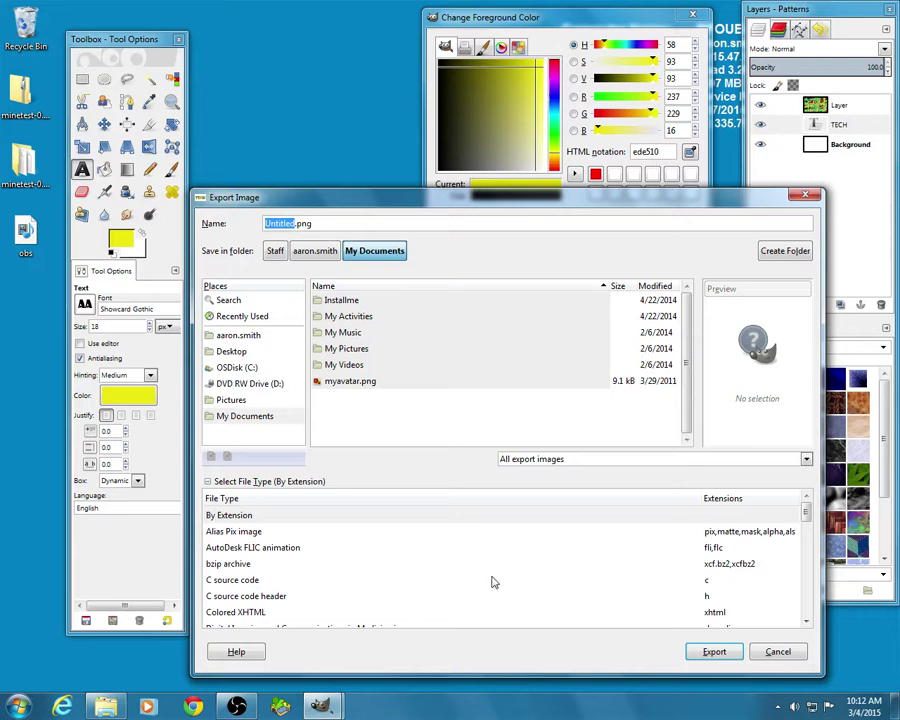
scroll(313, 548, down, 1)
scroll(315, 548, down, 3)
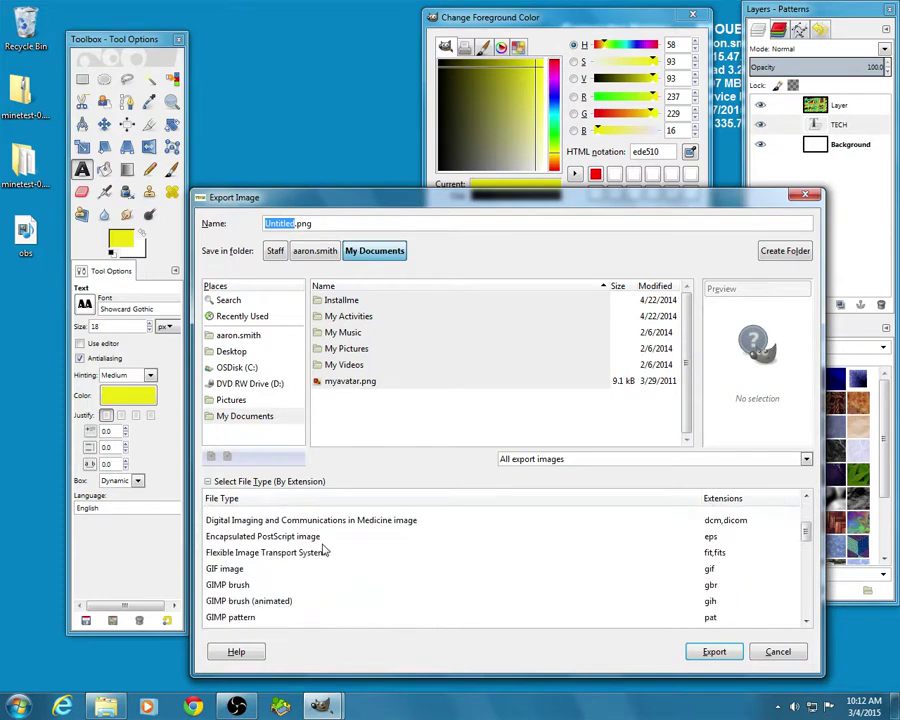
scroll(323, 549, down, 2)
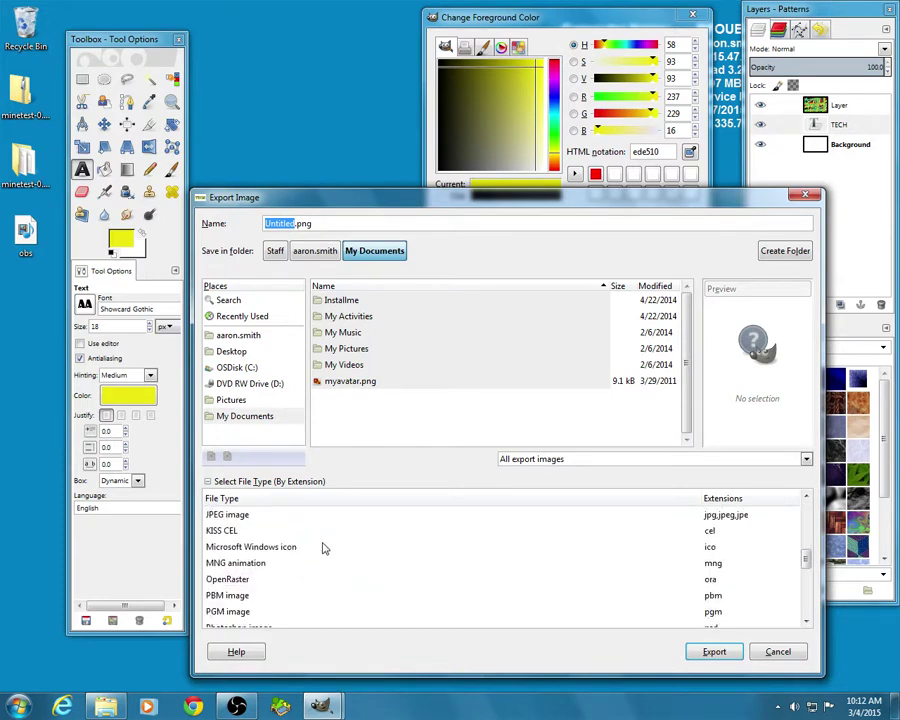
scroll(323, 549, down, 3)
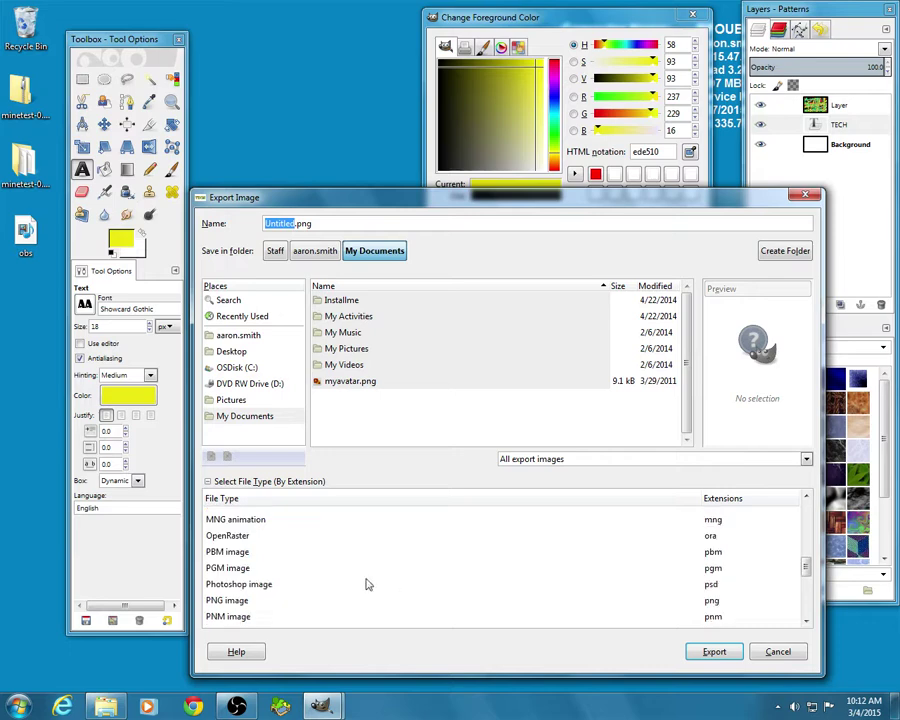
scroll(325, 578, down, 3)
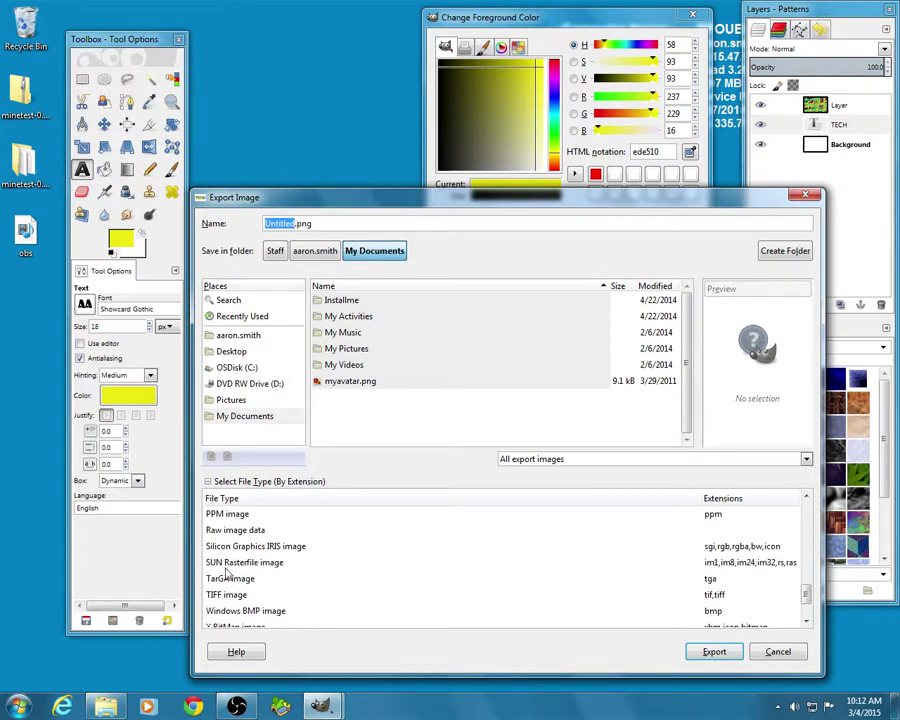
scroll(215, 570, up, 3)
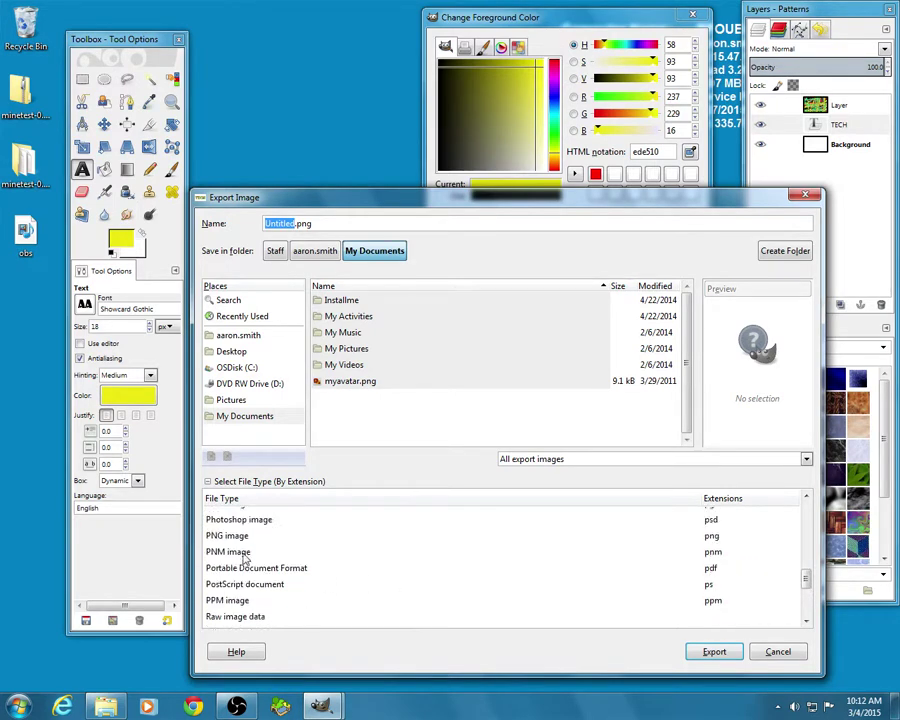
click(228, 538)
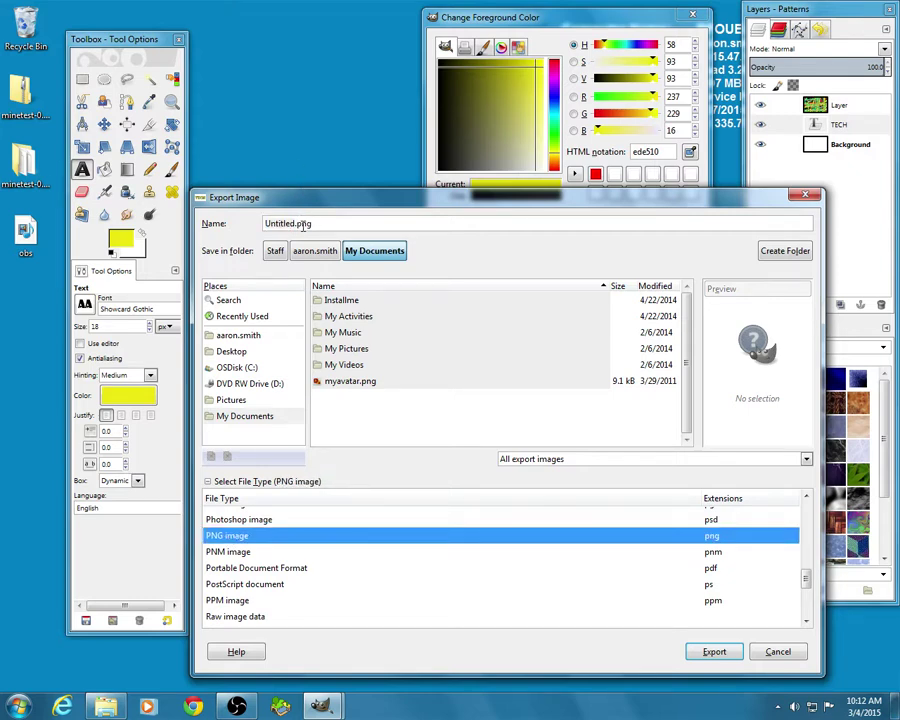
Try the Photoshop and PPM file types, switch back to PNG, and select the 'Untitled' name.
click(242, 521)
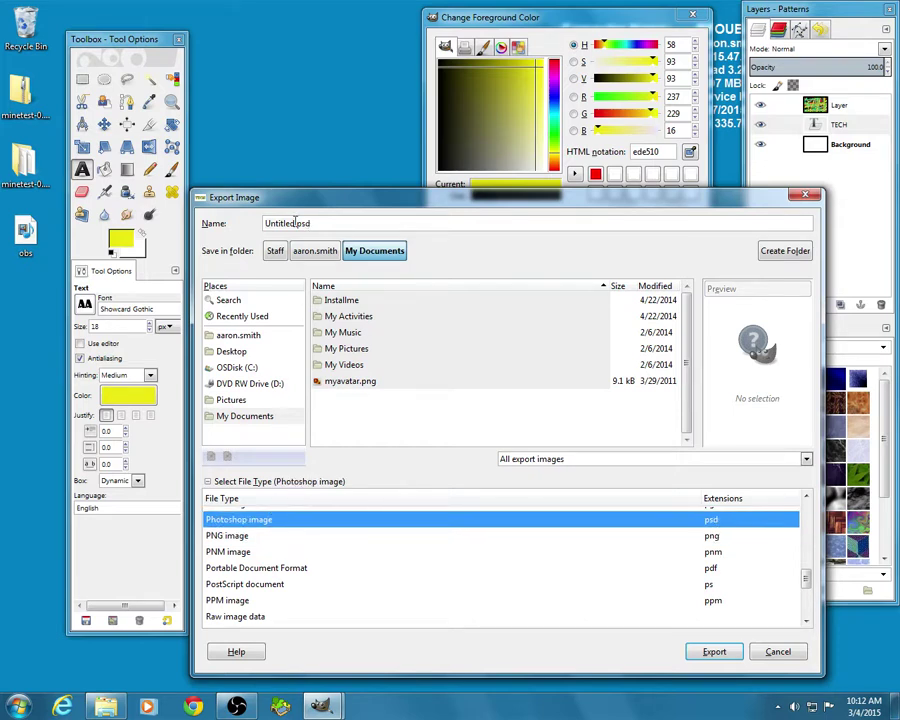
click(237, 600)
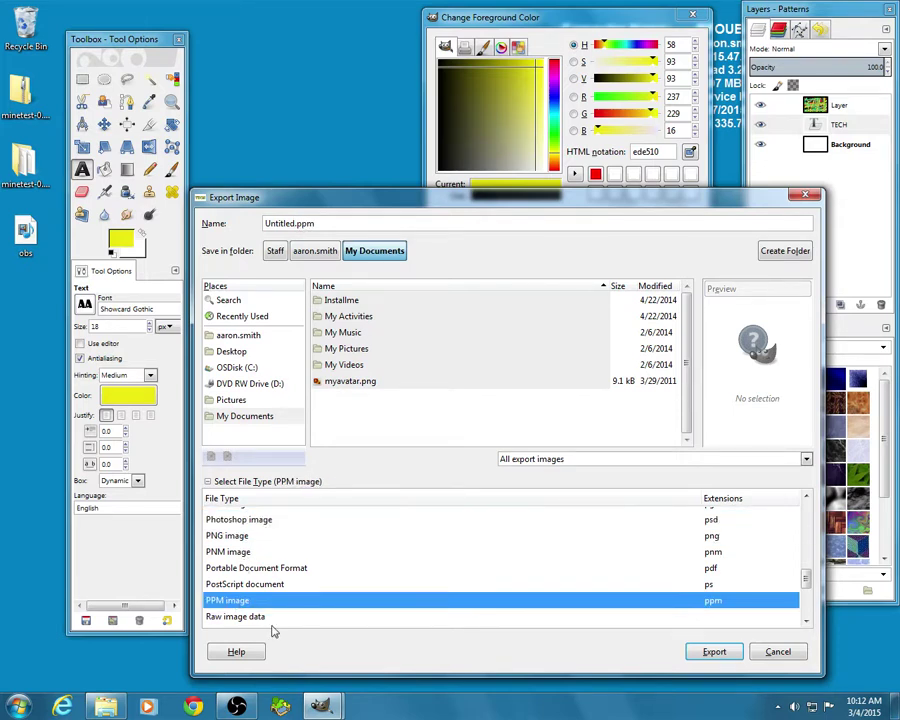
click(243, 536)
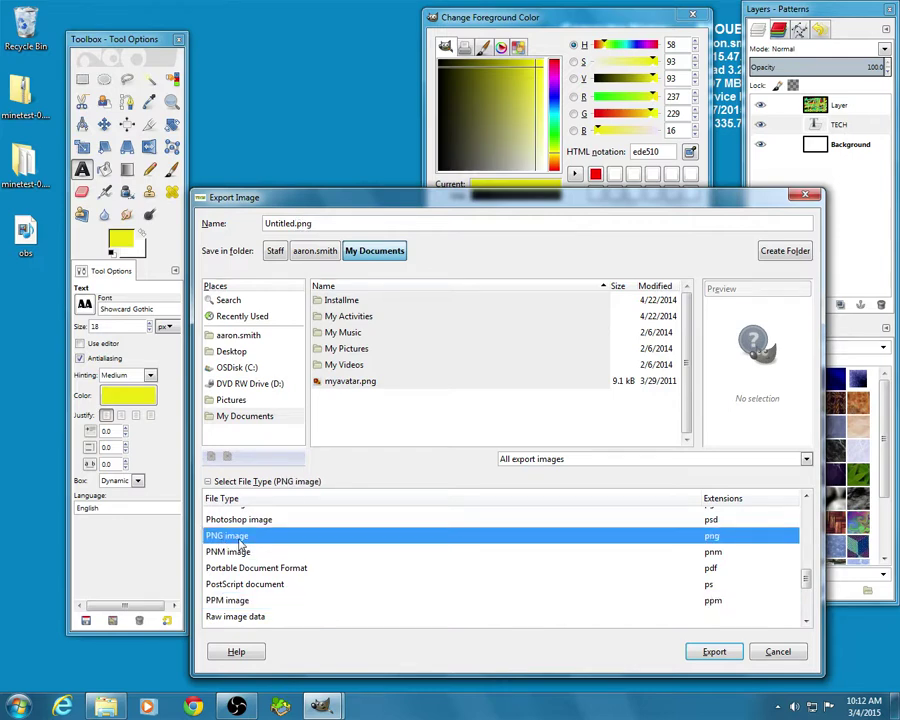
double_click(290, 224)
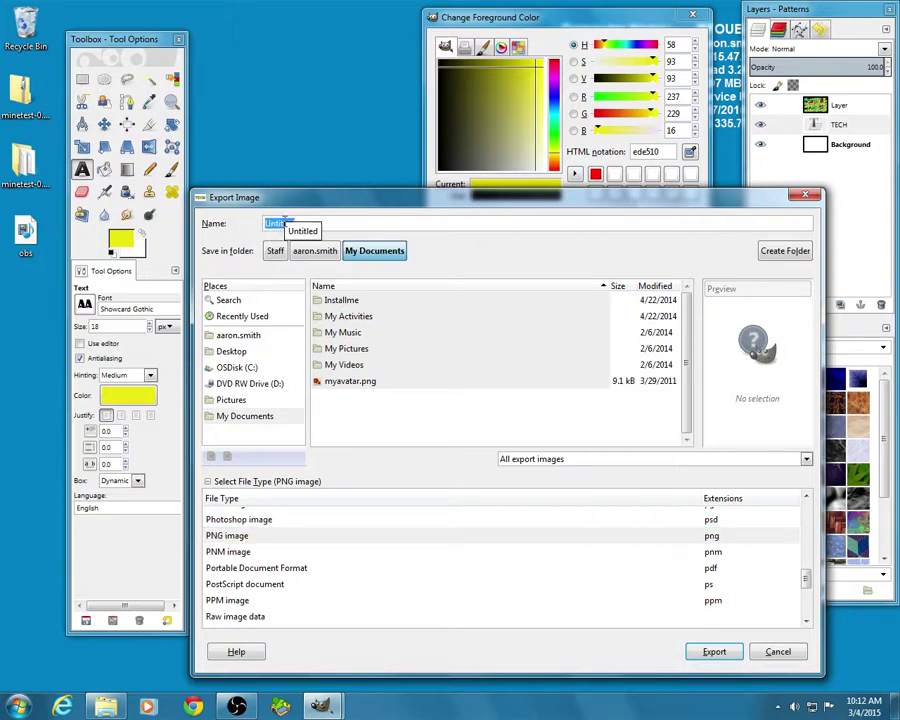
Export Untitled.png with default PNG options, nudge the image window up, and switch to OBS.
click(714, 652)
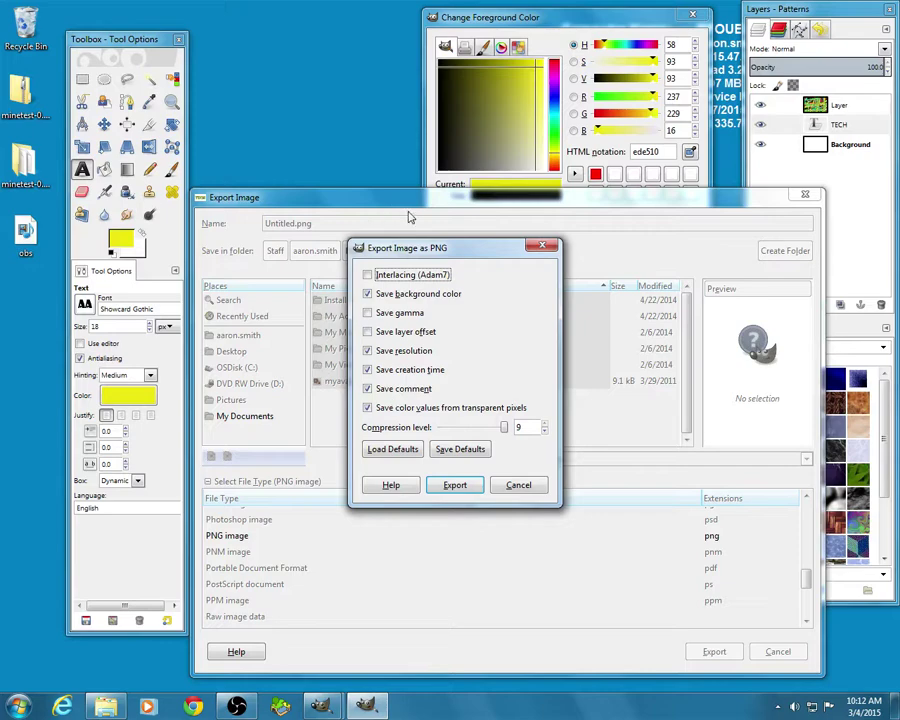
click(459, 486)
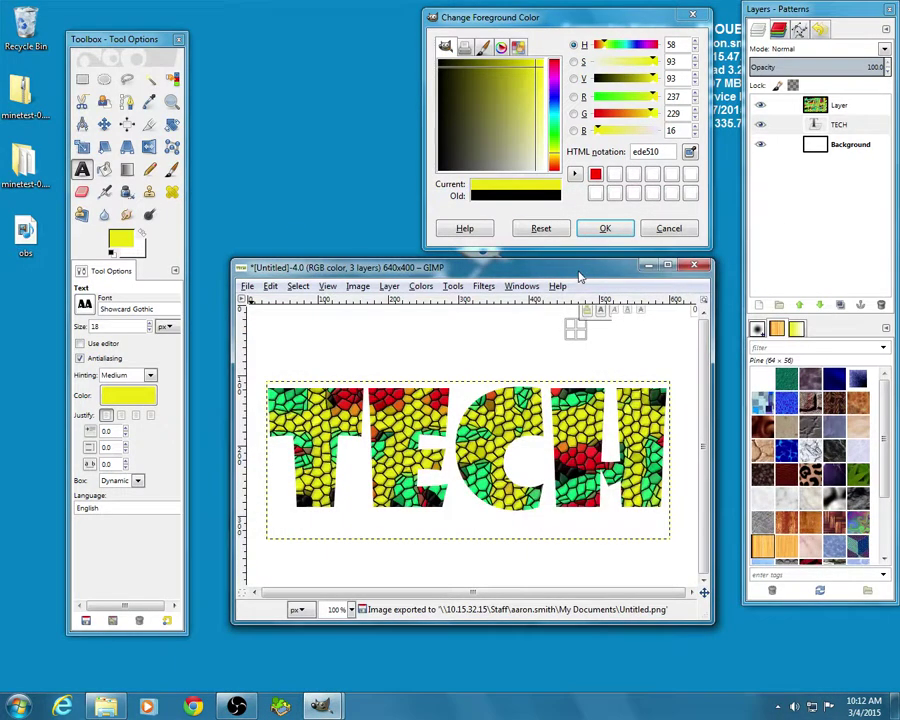
mouse_move(578, 276)
mouse_down()
mouse_move(582, 228)
mouse_move(582, 257)
mouse_up()
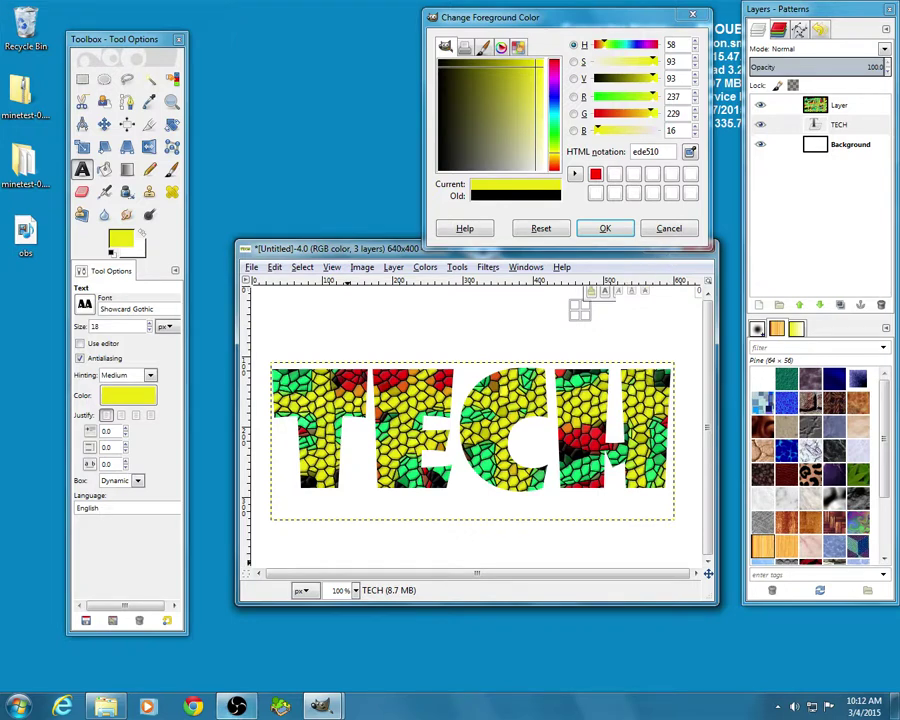
click(237, 706)
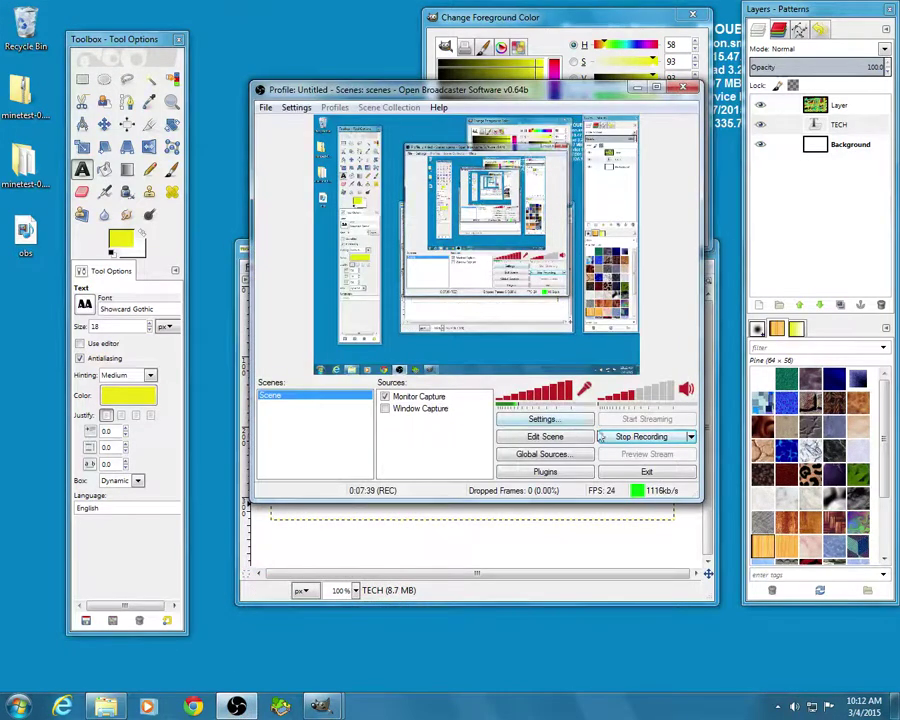